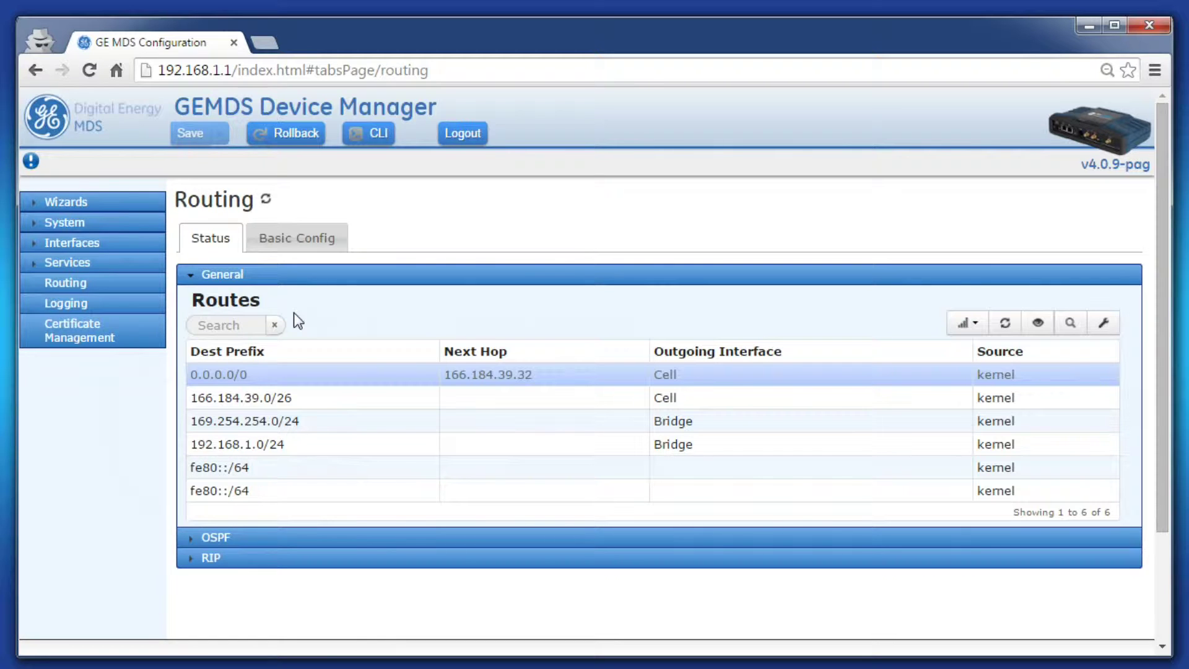
# Open the Routing page to view the Status routes table with its six kernel routes
pyautogui.click(295, 237)
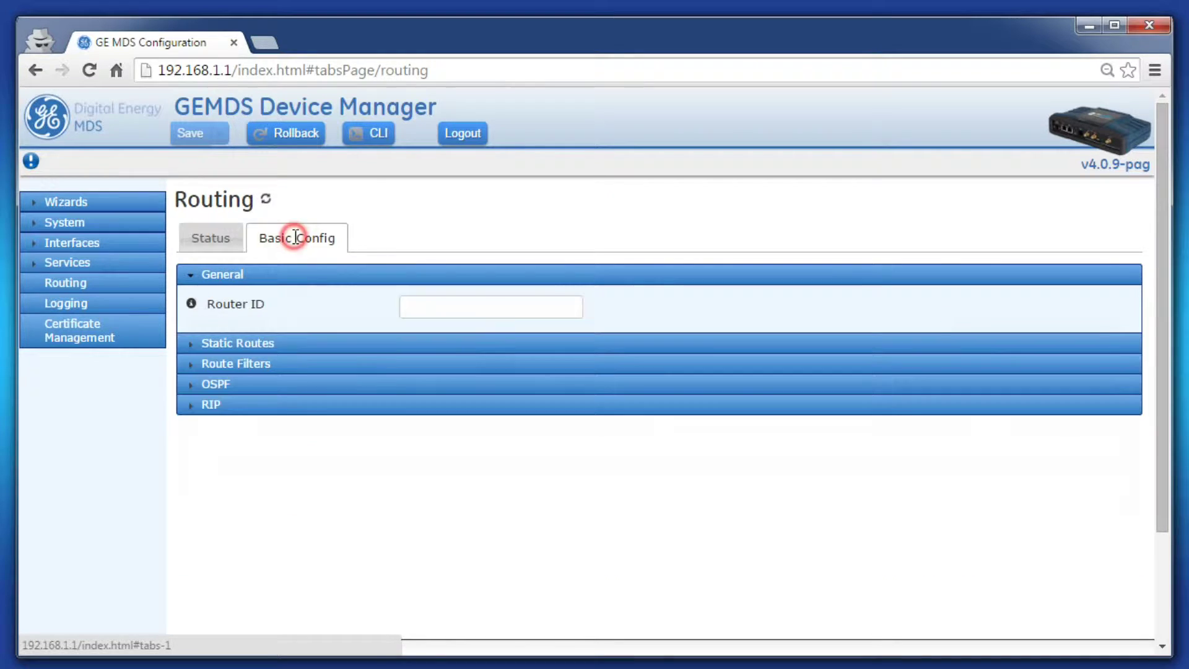
# Under Static Routes, add a new IPv4 route with ID 1 and open its details
pyautogui.click(287, 350)
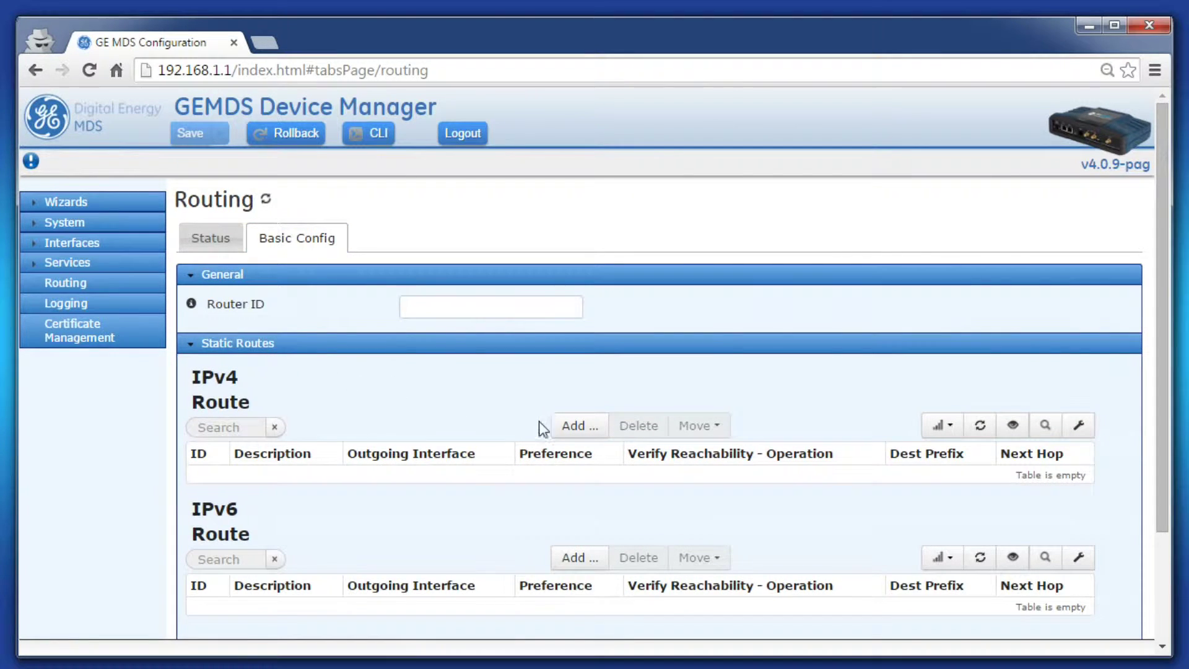
pyautogui.click(575, 429)
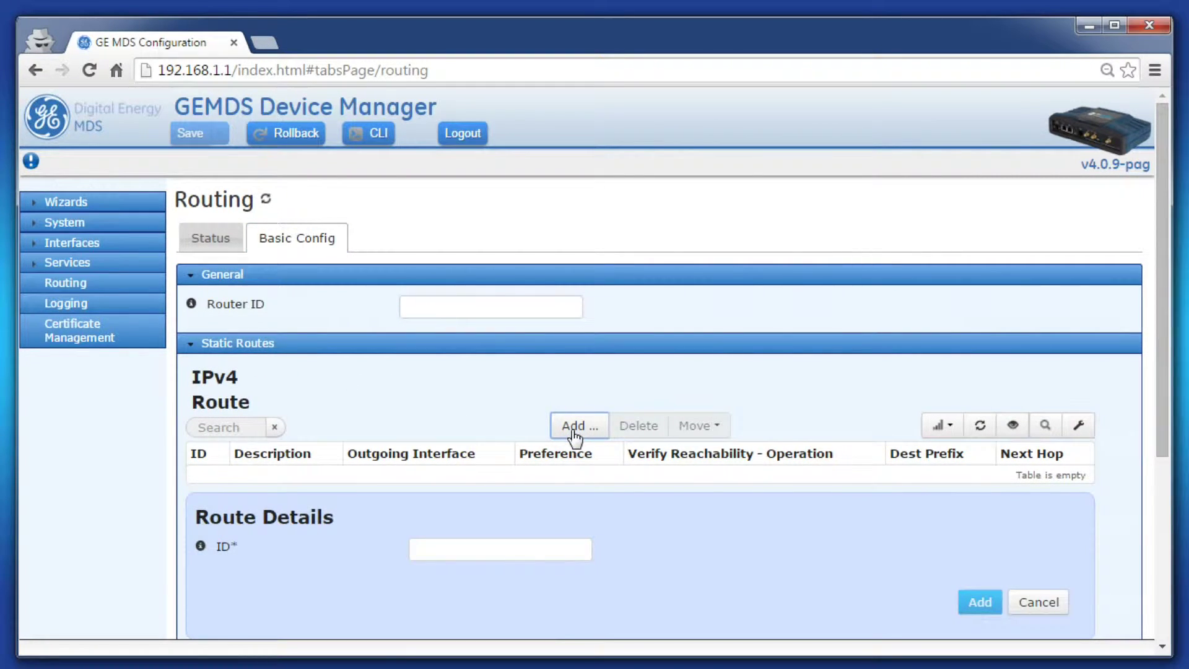
pyautogui.click(526, 551)
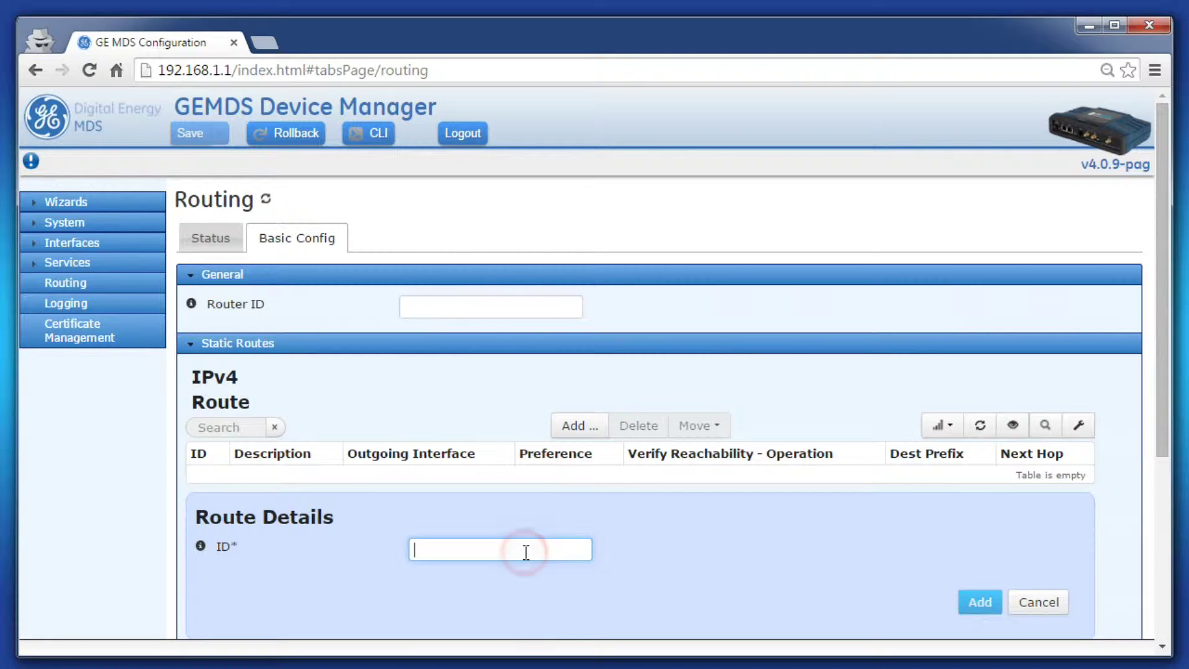
pyautogui.write('1')
pyautogui.click(983, 603)
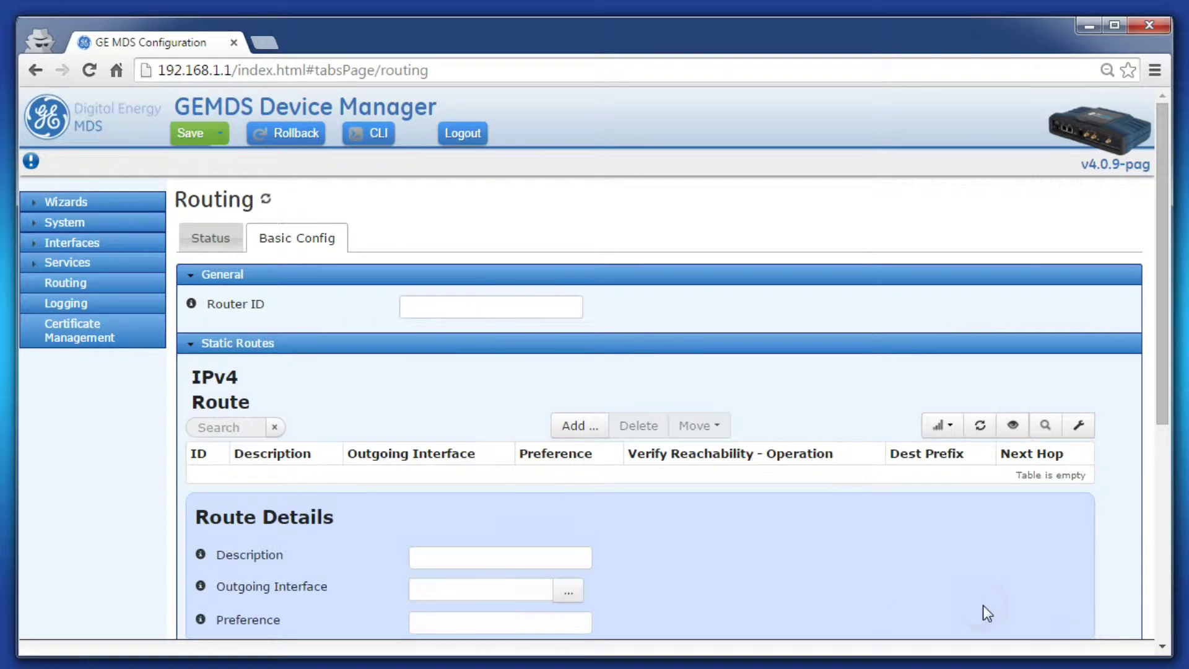
pyautogui.scroll(-5, 842, 559)
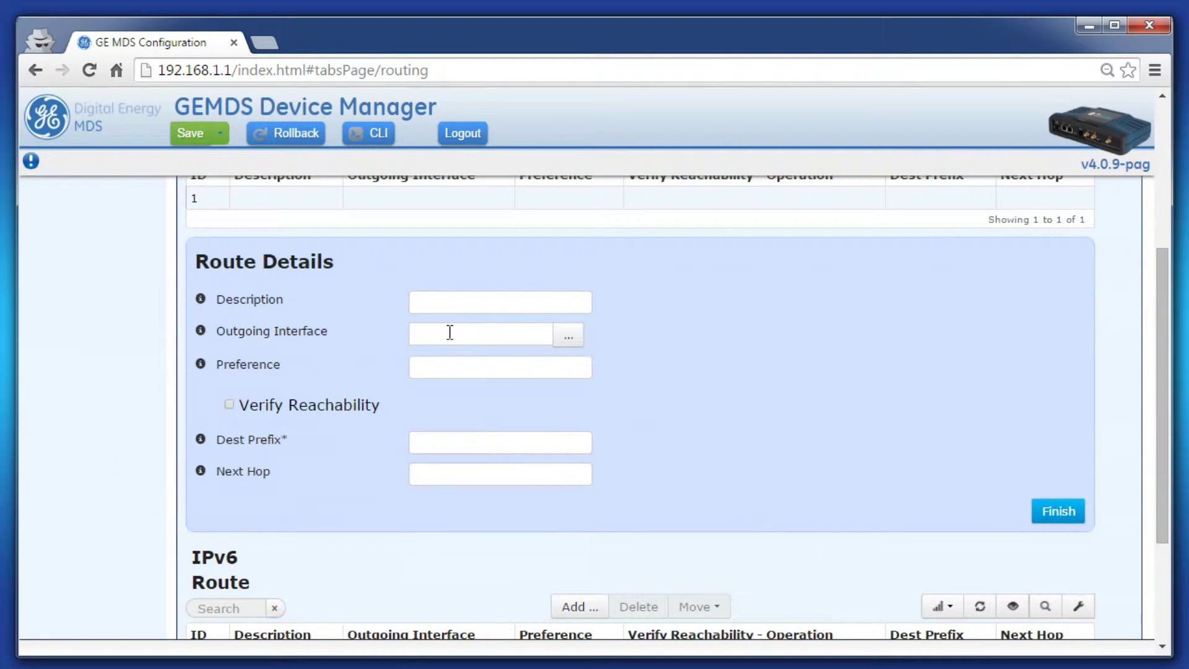
# Give route 1 destination prefix 224.0.0.0/4 and outgoing interface Bridge, then finish
pyautogui.click(448, 437)
pyautogui.write('224.0.0')
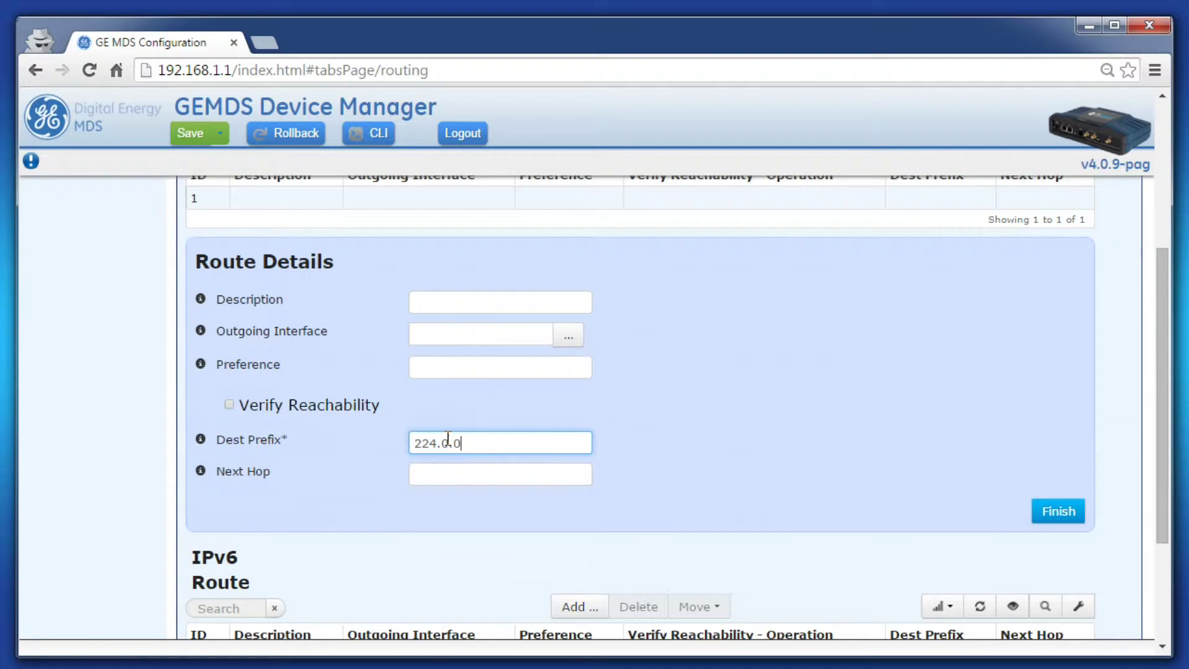
pyautogui.write('.0/4')
pyautogui.click(423, 334)
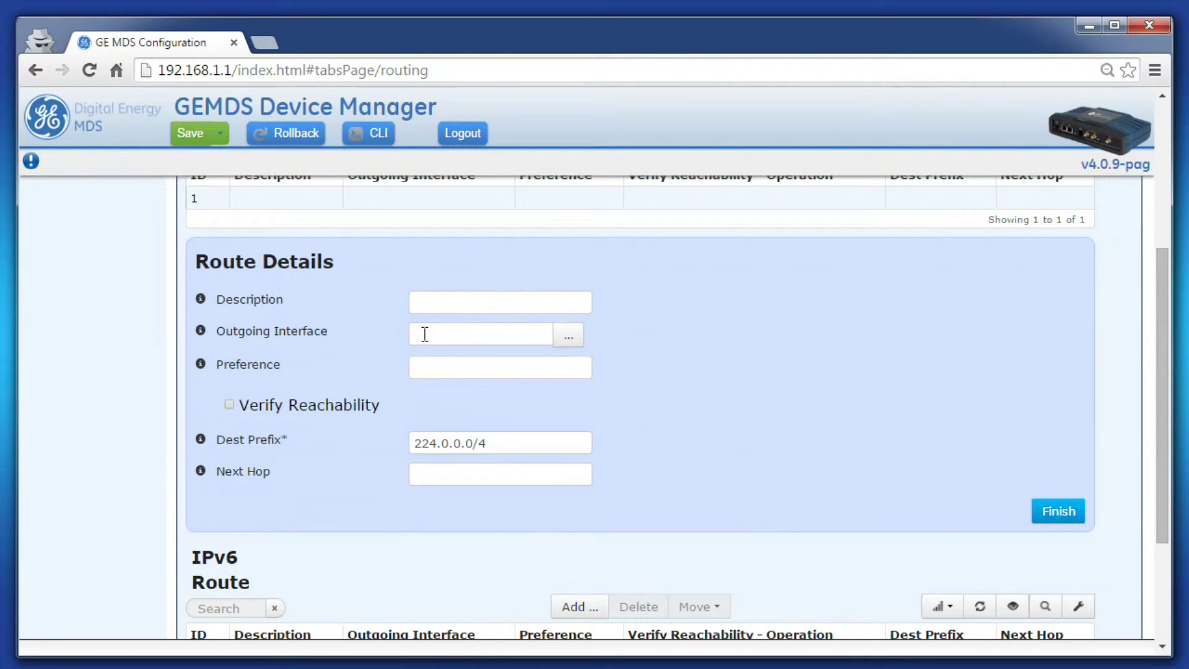
pyautogui.click(425, 334)
pyautogui.write('Bridge')
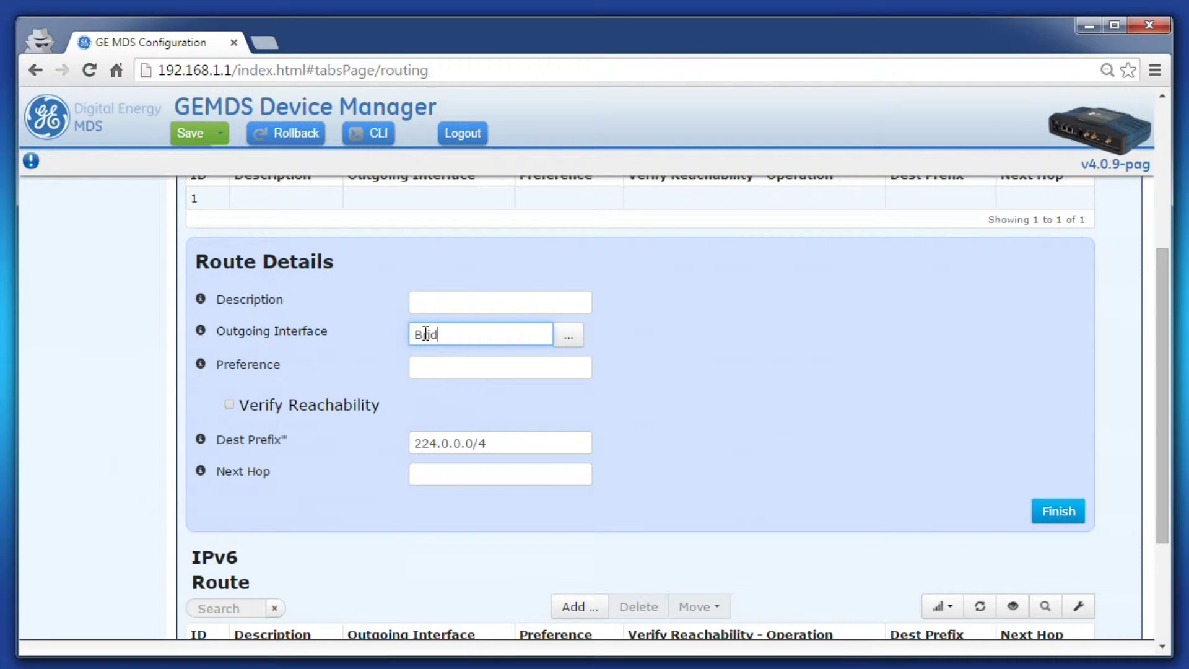
pyautogui.click(1056, 513)
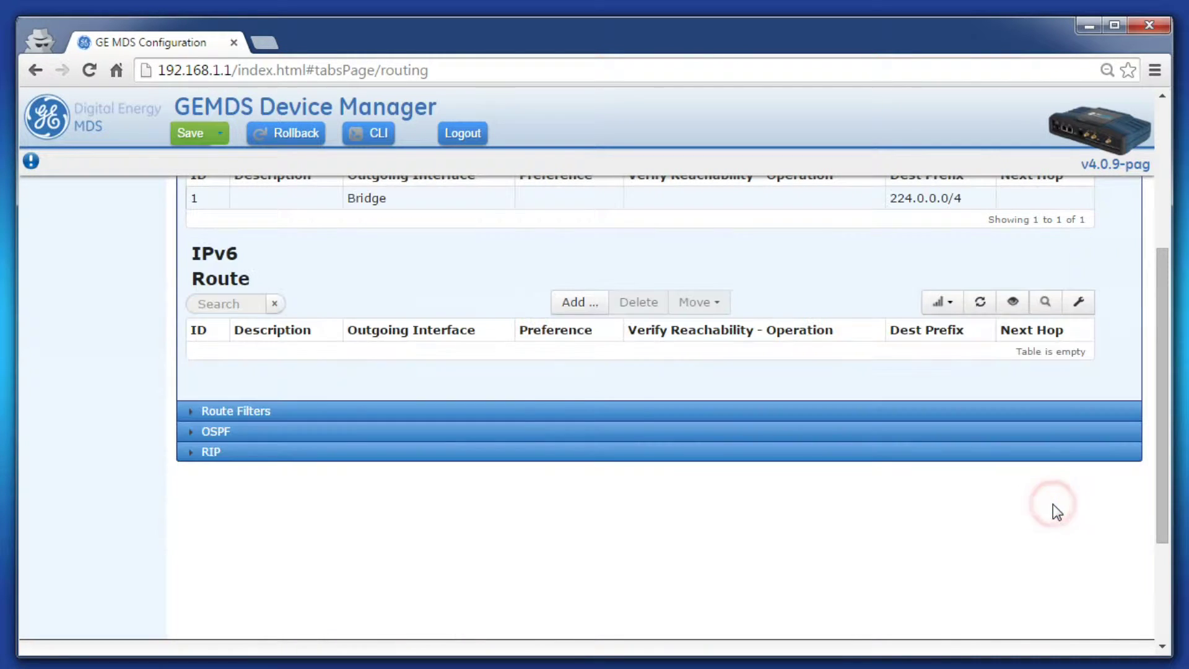
# Save the routing configuration to the device and confirm the changes
pyautogui.scroll(3, 919, 488)
pyautogui.click(184, 138)
pyautogui.click(798, 253)
# Refresh Routing and check the Status table for the 224.0.0.0/4 Bridge route
pyautogui.scroll(1, 299, 277)
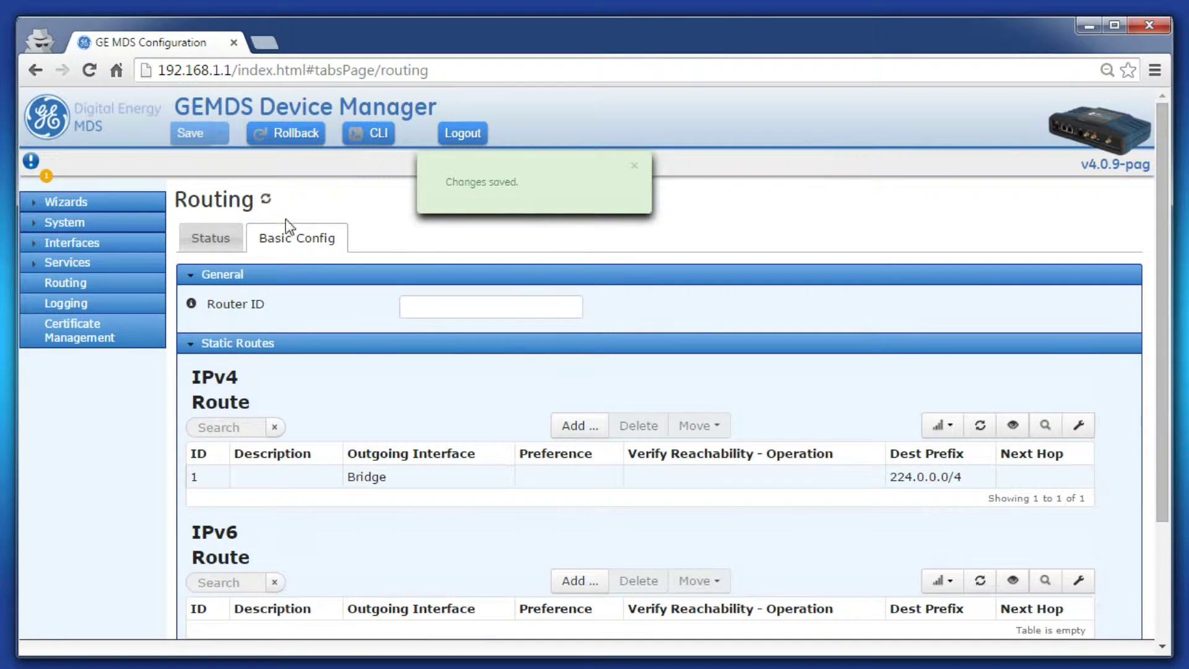
pyautogui.click(266, 199)
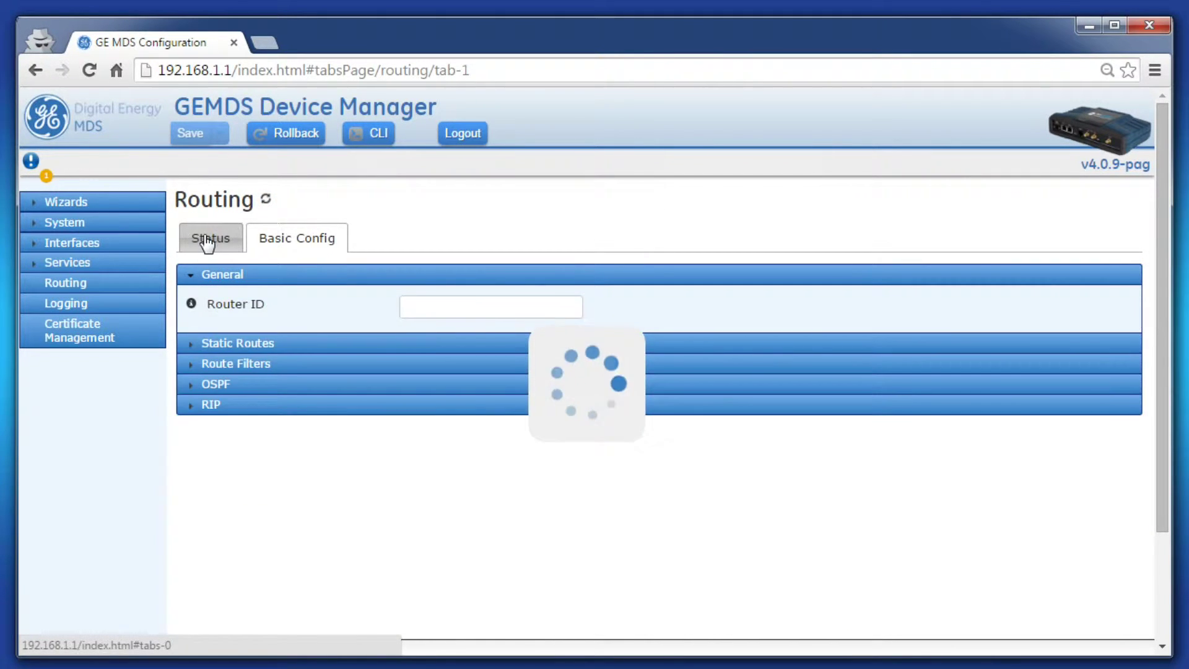
pyautogui.click(207, 243)
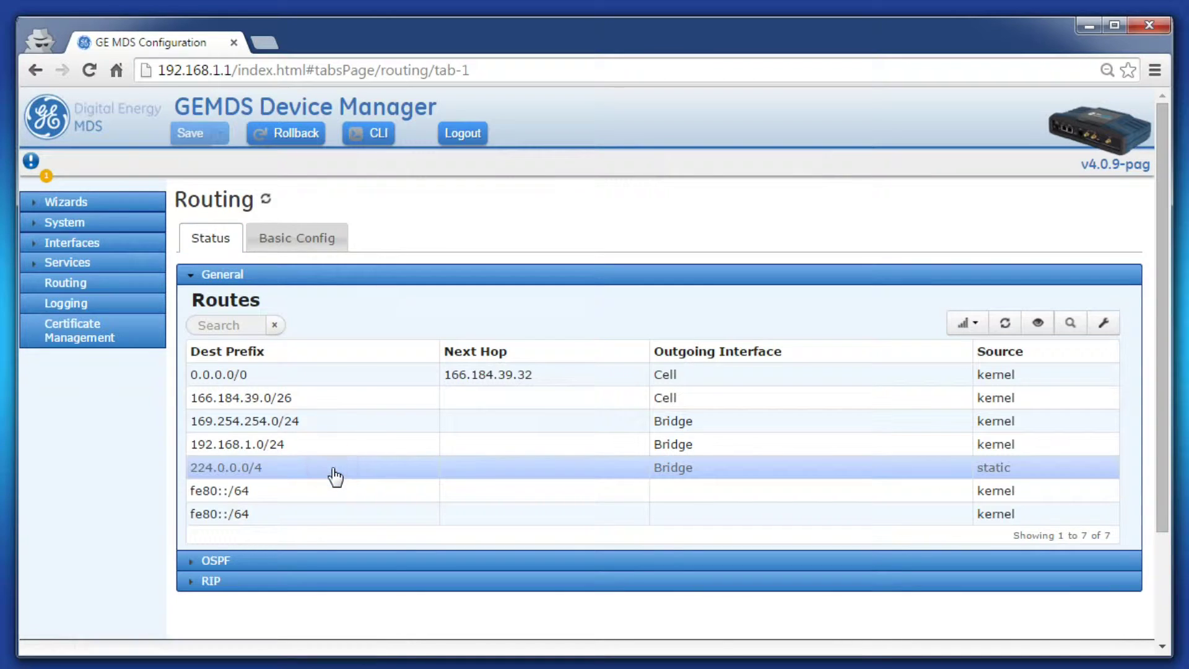
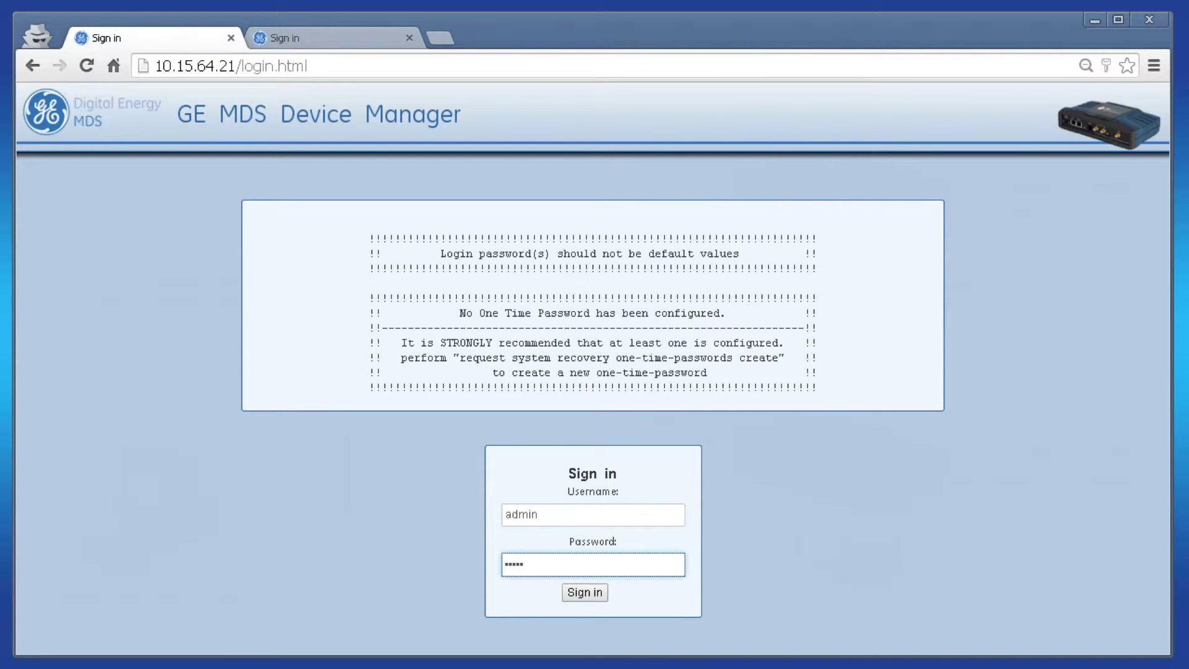
# Sign in to HolyGrail and add a new terminal server under Services > Serial > Basic Config
pyautogui.press('Return')
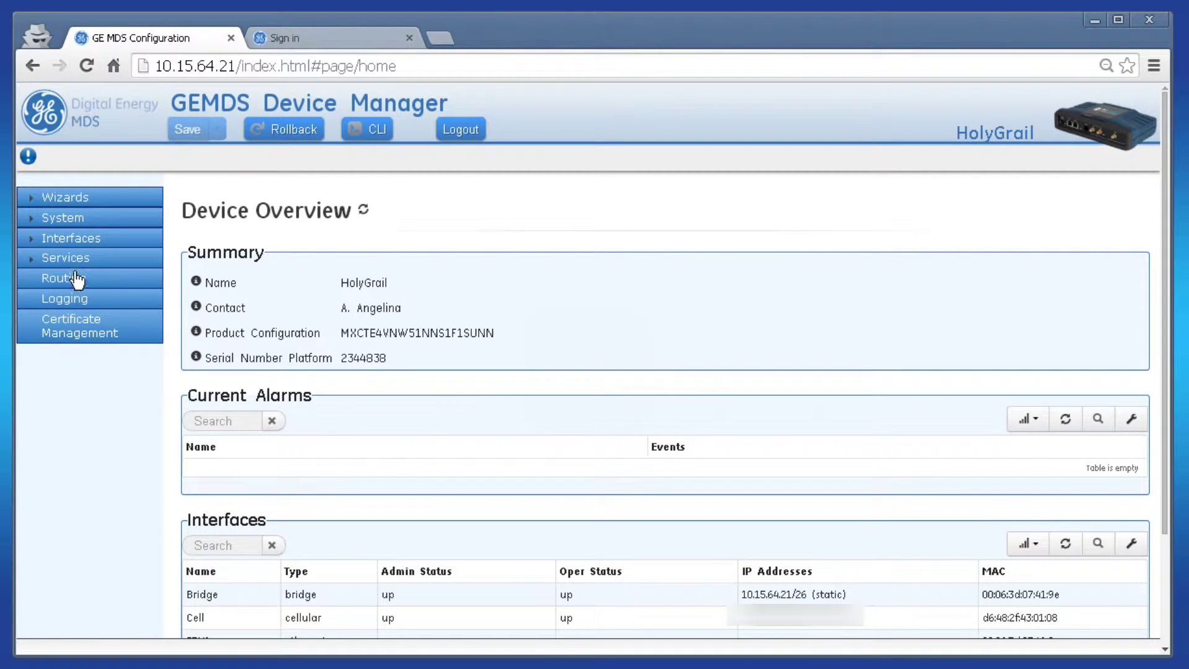
pyautogui.click(69, 260)
pyautogui.click(65, 304)
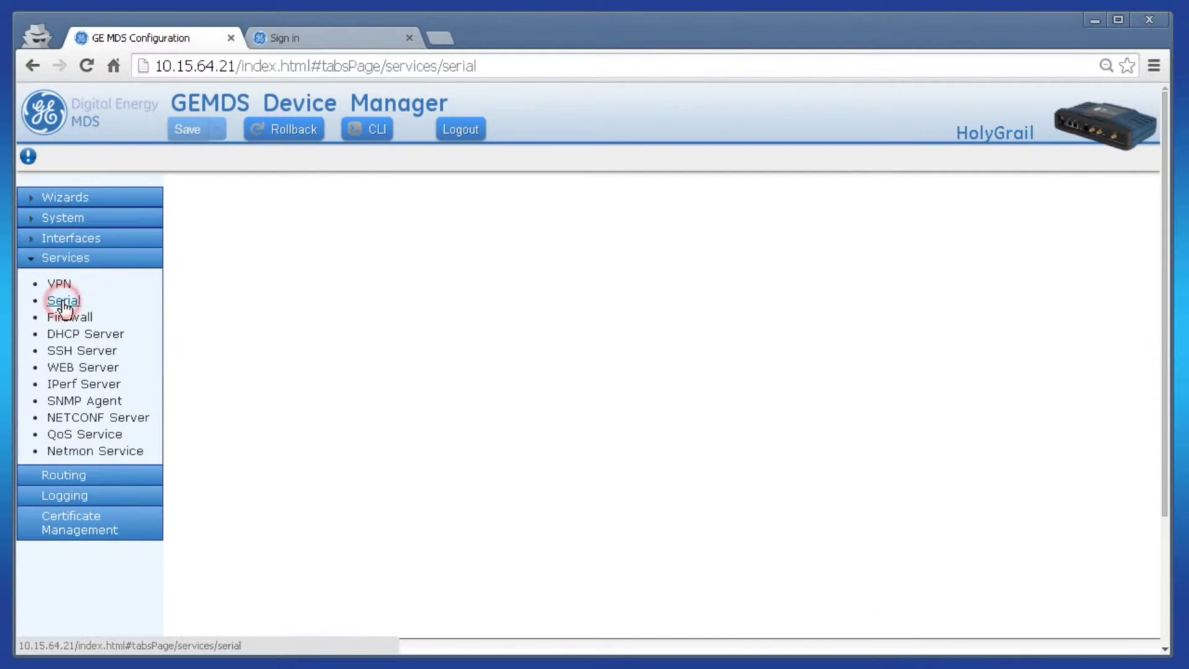
pyautogui.click(304, 237)
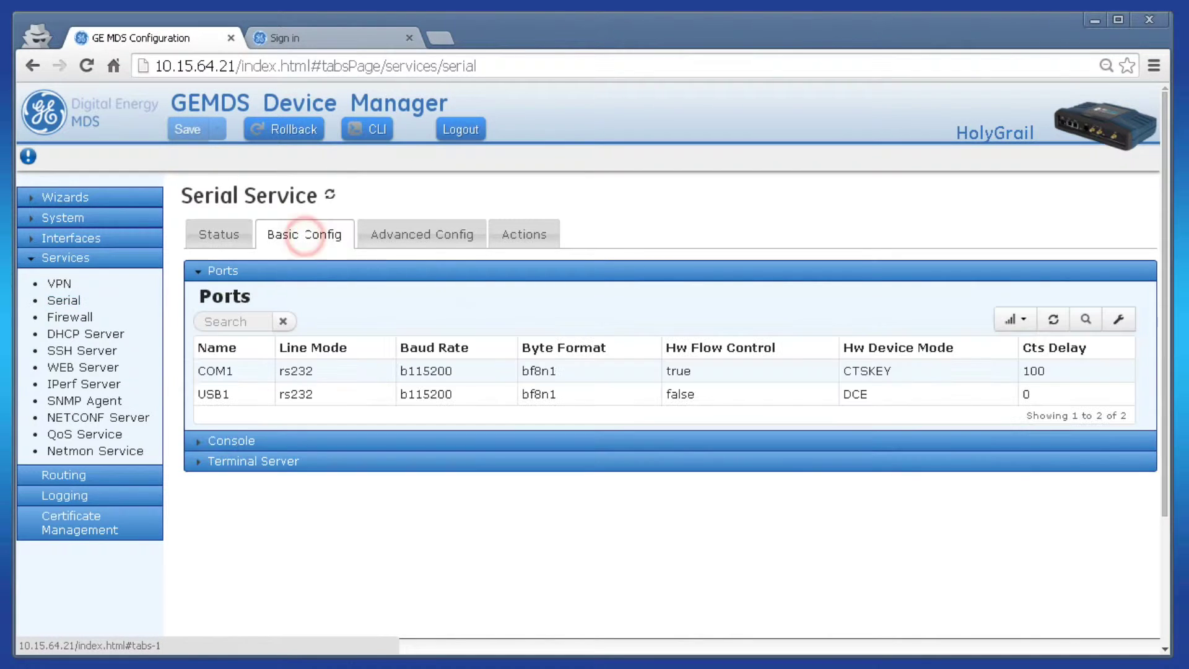
pyautogui.click(245, 465)
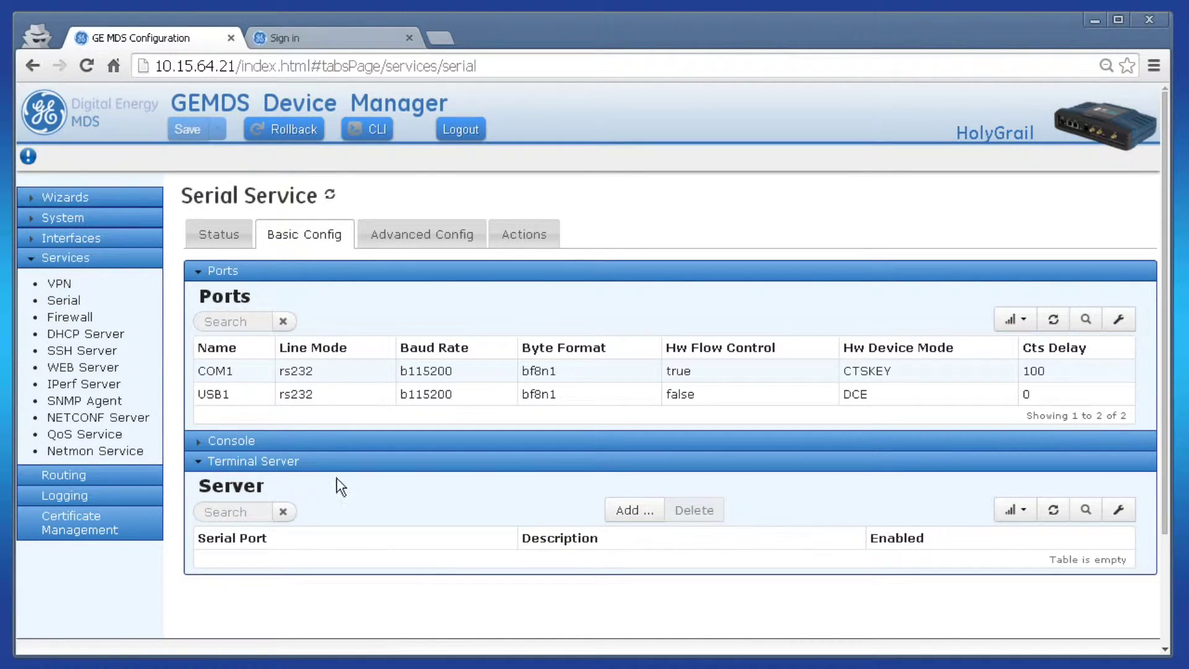
pyautogui.click(629, 511)
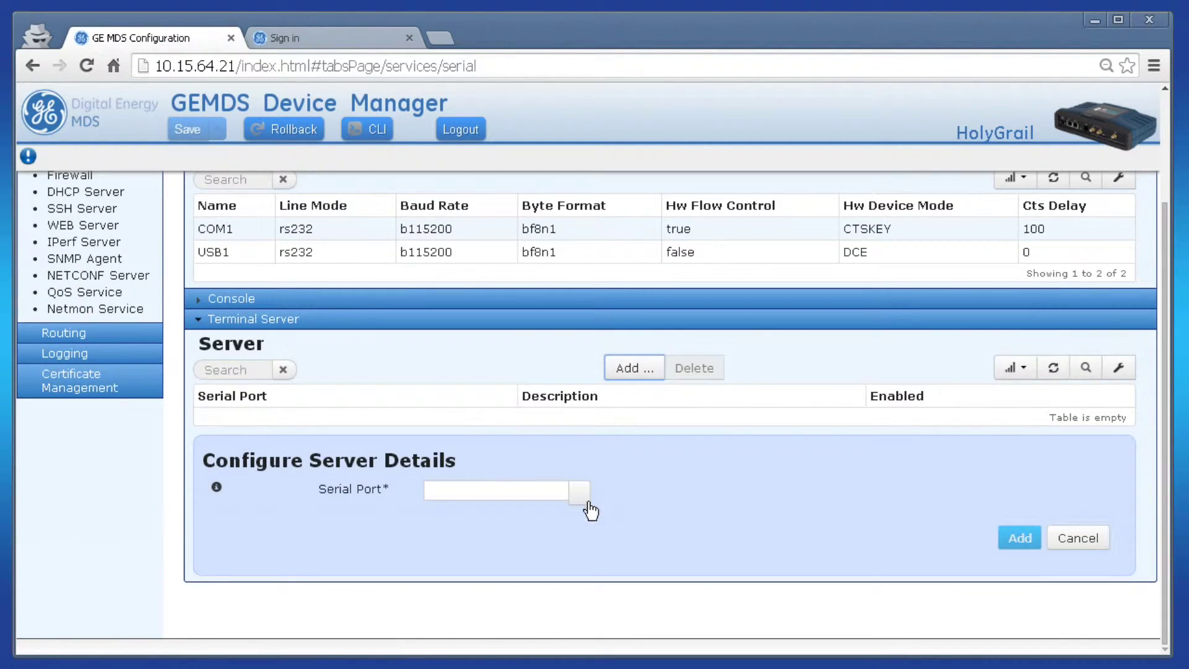
# Choose COM1 as the new terminal server's serial port and add it
pyautogui.click(581, 494)
pyautogui.click(137, 277)
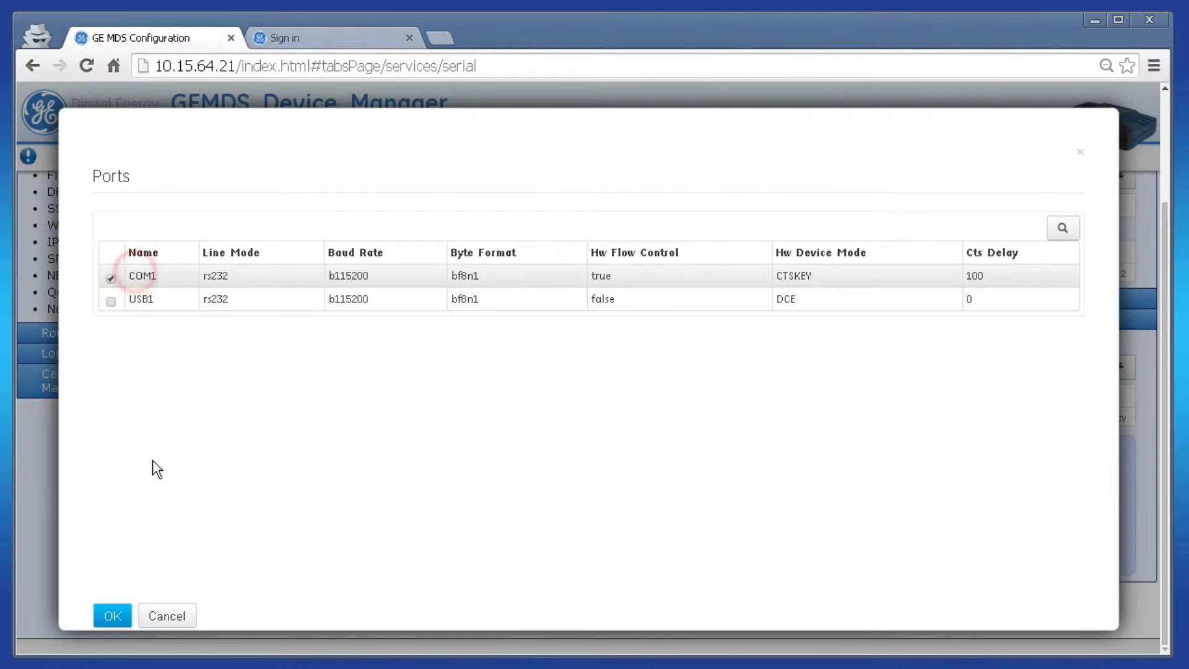
pyautogui.click(112, 615)
pyautogui.click(1019, 539)
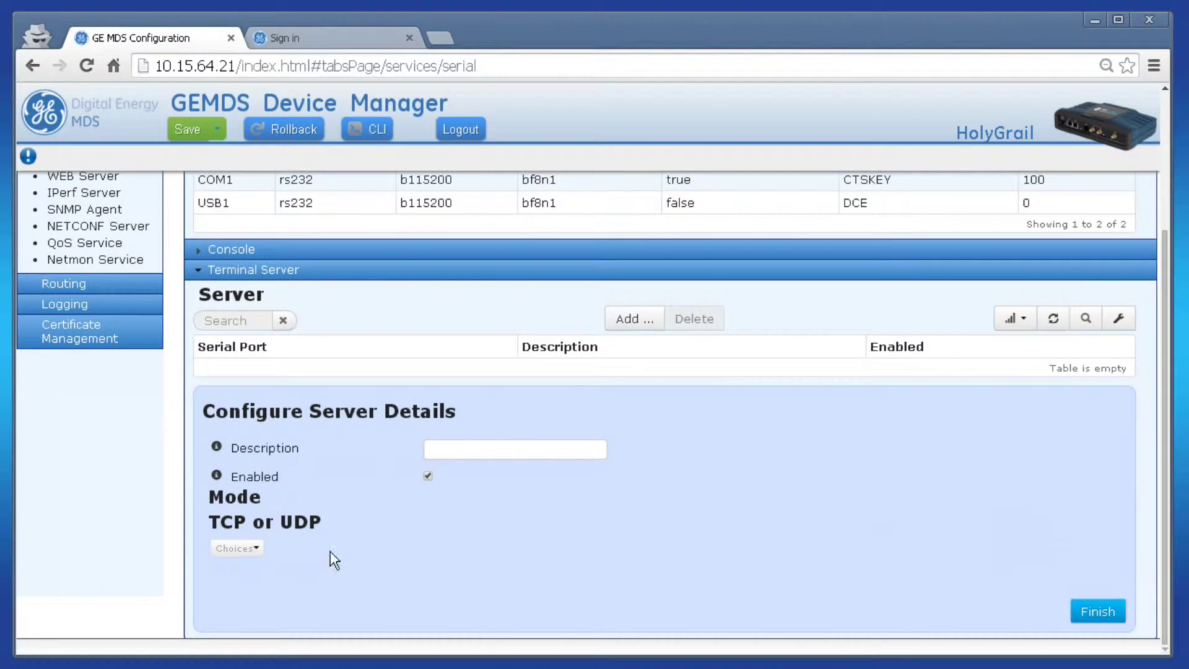
# Set the server's transport to UDP, enabled, in Point to Multipoint mode
pyautogui.click(236, 548)
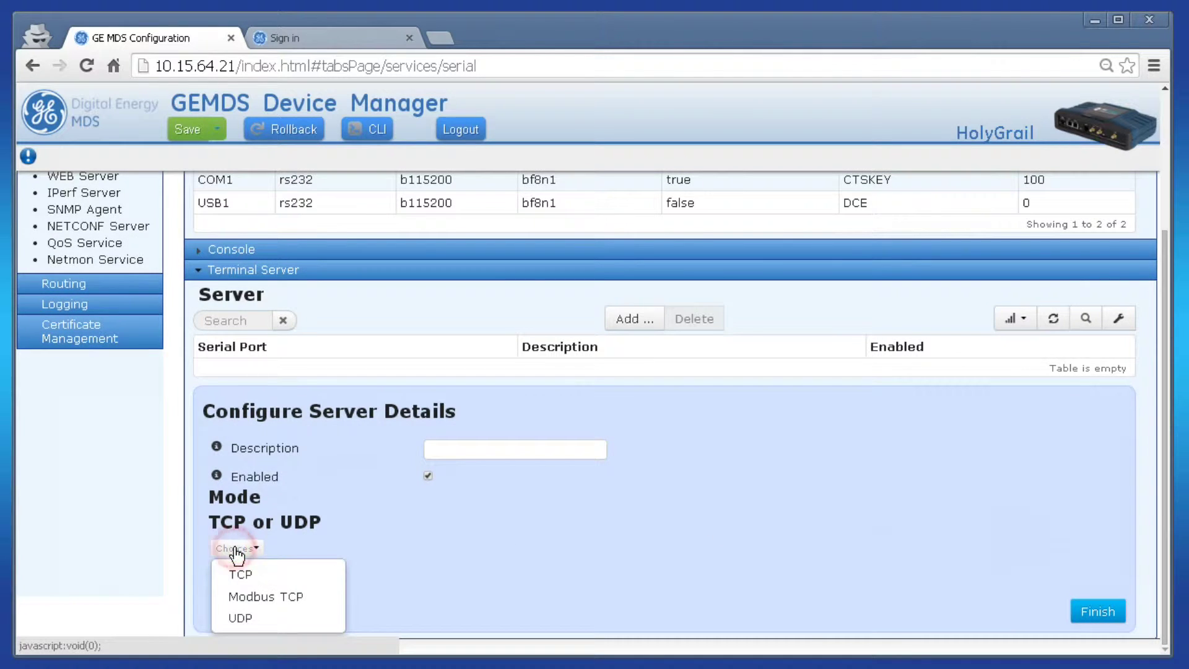
pyautogui.click(266, 621)
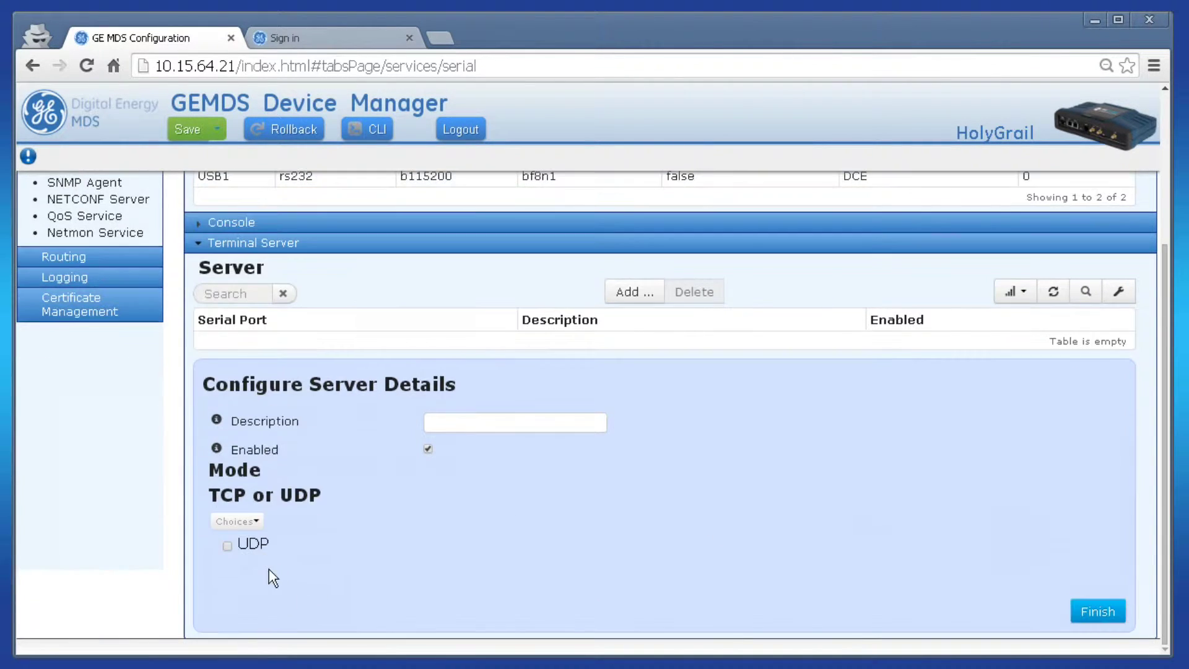
pyautogui.click(227, 547)
pyautogui.scroll(-5, 396, 555)
pyautogui.click(490, 384)
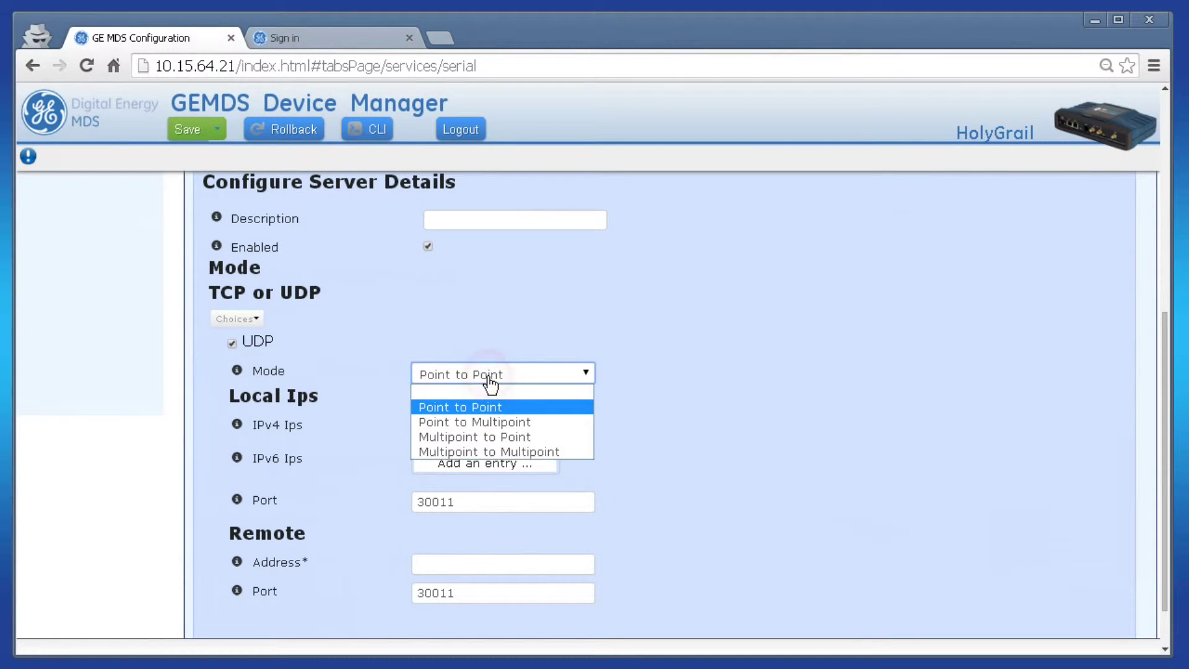
pyautogui.click(505, 421)
pyautogui.scroll(-4, 750, 503)
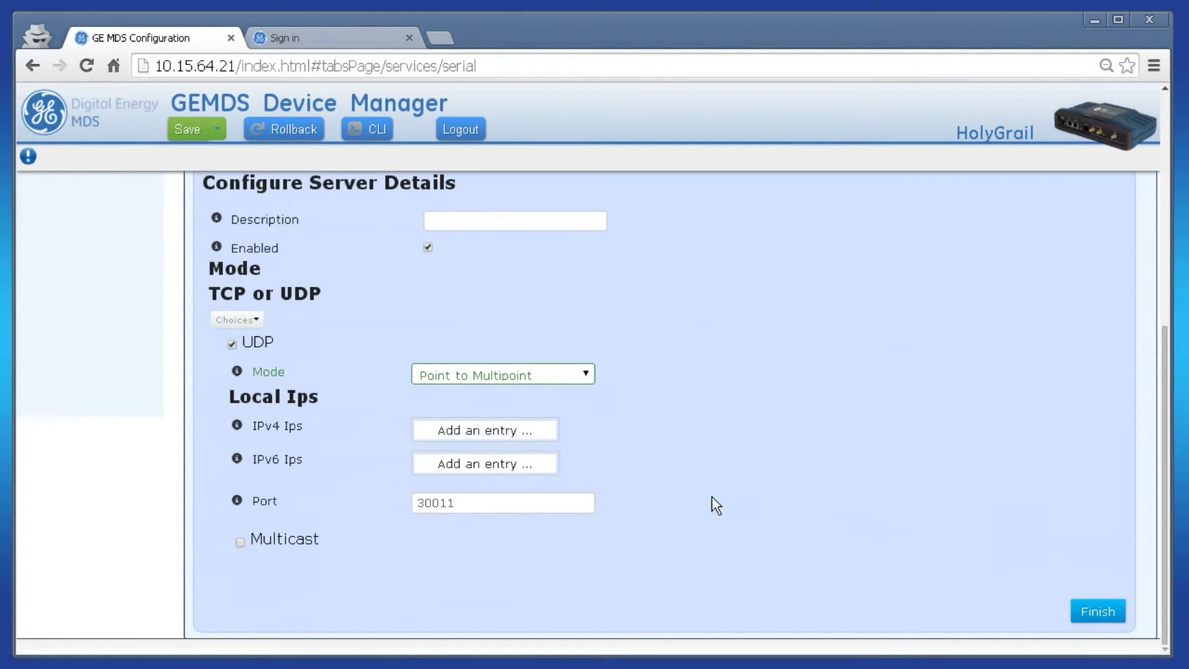
# Set local port 30012, enable multicast, and enter the 224-range group address and port
pyautogui.click(512, 501)
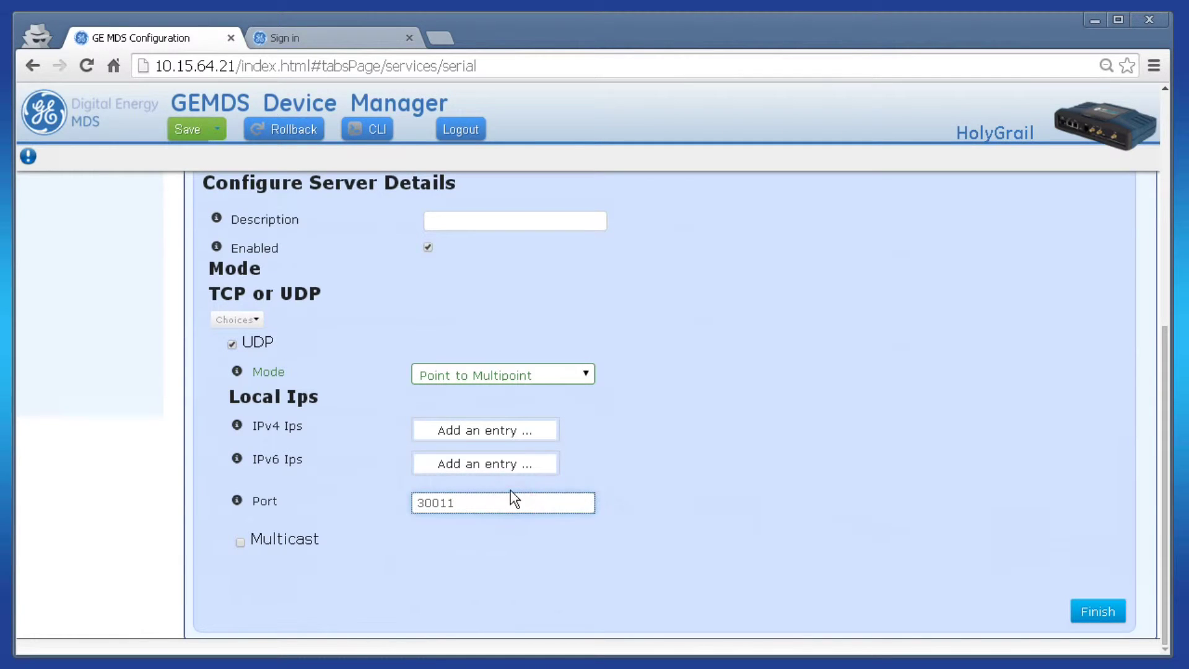
pyautogui.click(241, 542)
pyautogui.click(473, 455)
pyautogui.write('2')
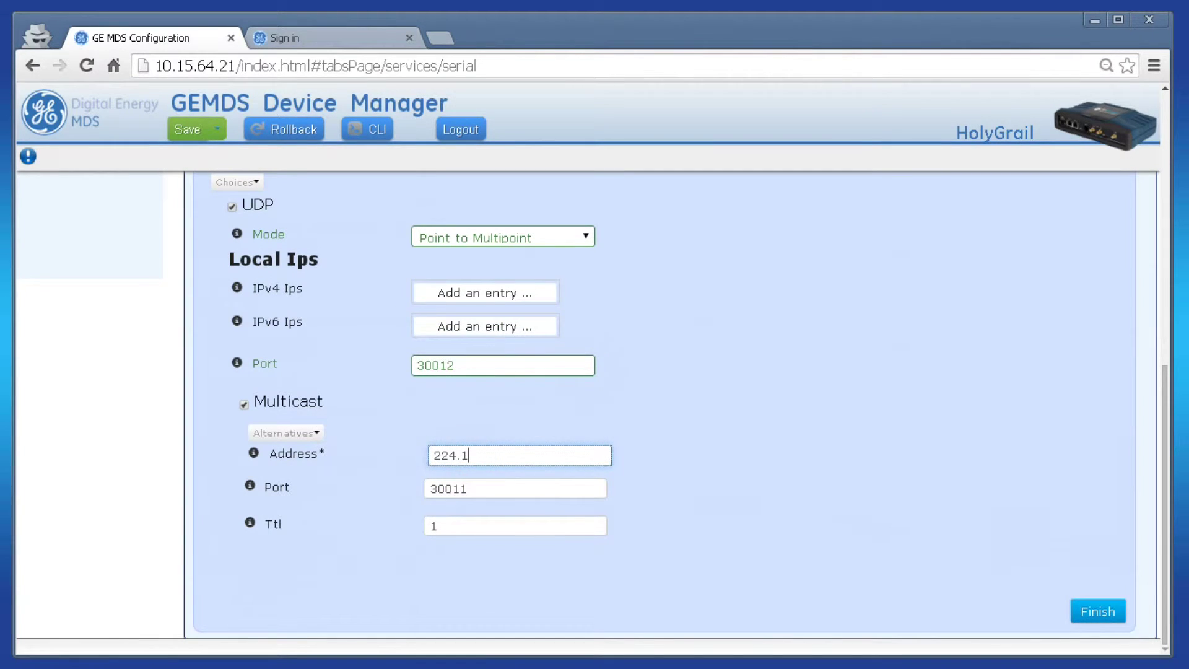
pyautogui.click(463, 489)
pyautogui.moveTo(460, 488); pyautogui.dragTo(489, 496)
# Finish the COM1 terminal server entry and save HolyGrail's changes, confirming with OK
pyautogui.click(1089, 616)
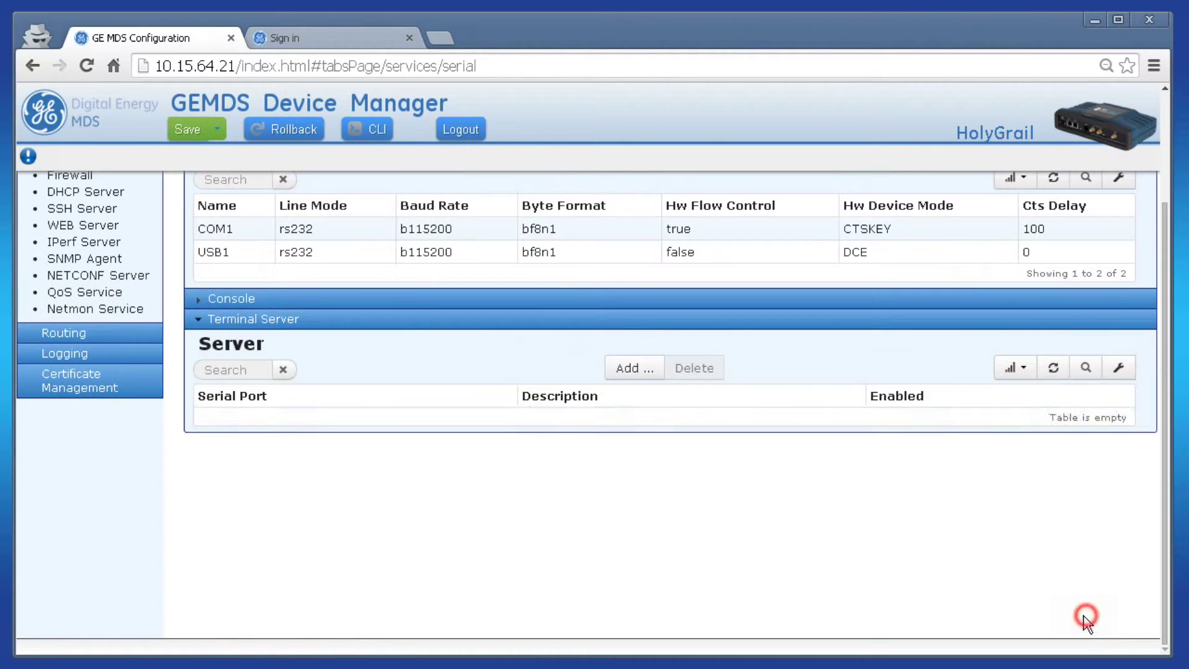
pyautogui.click(189, 132)
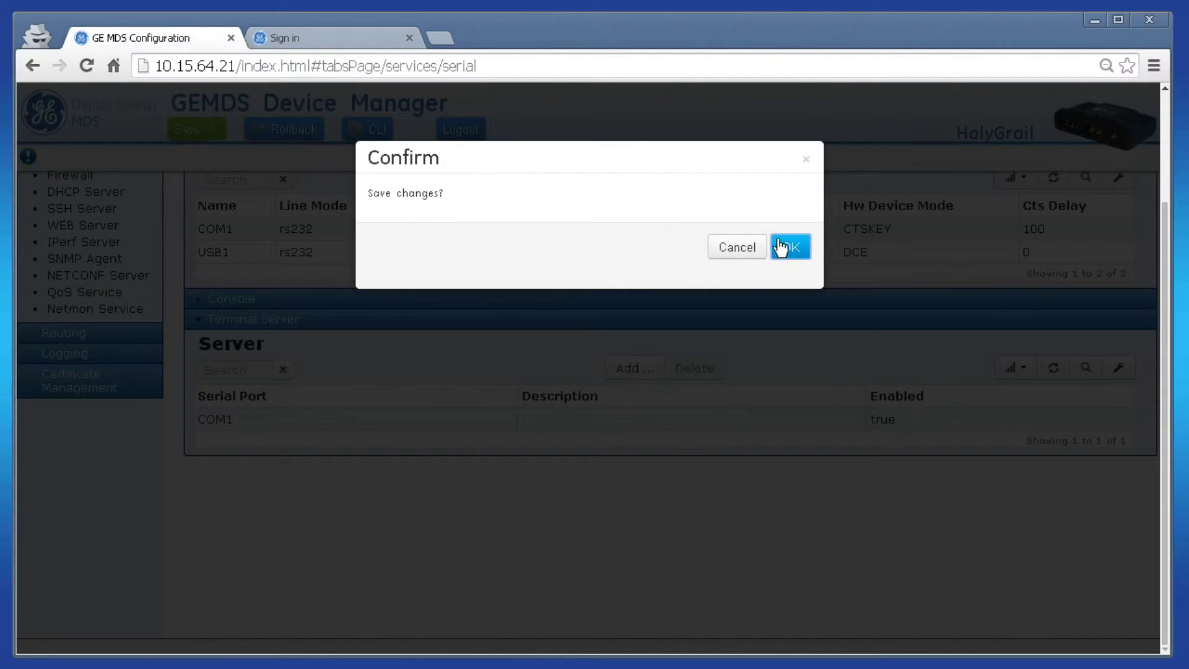
pyautogui.click(791, 247)
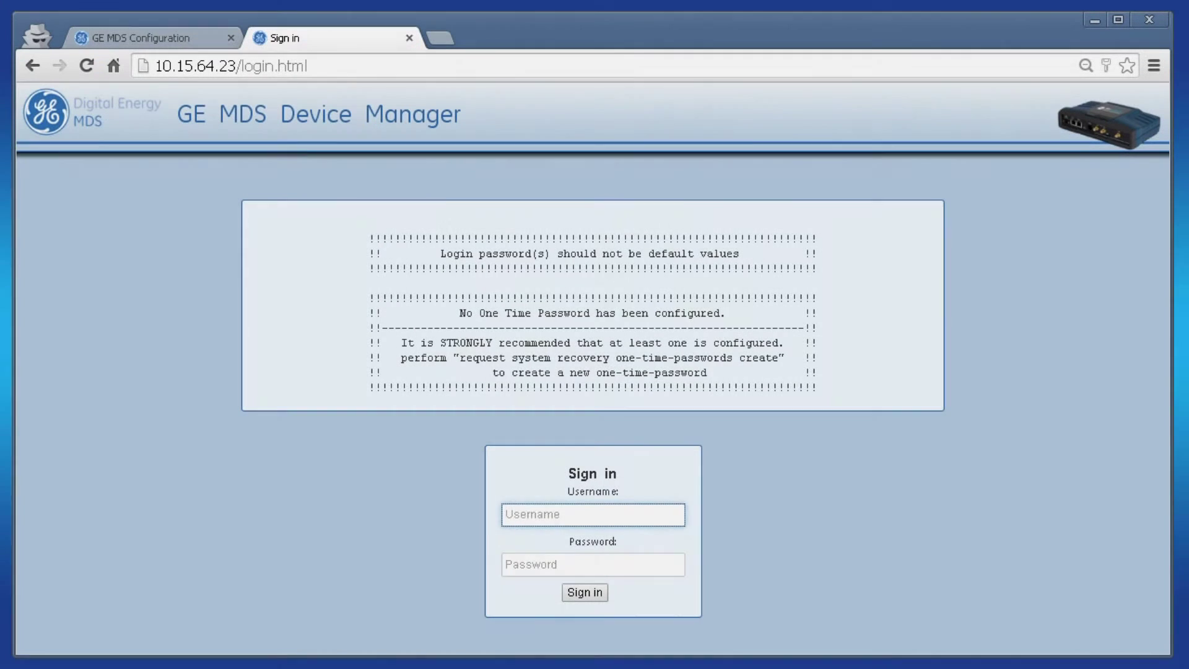
# Log in to router Best at 10.15.64.23 as admin and open its Serial service settings
pyautogui.write('admin')
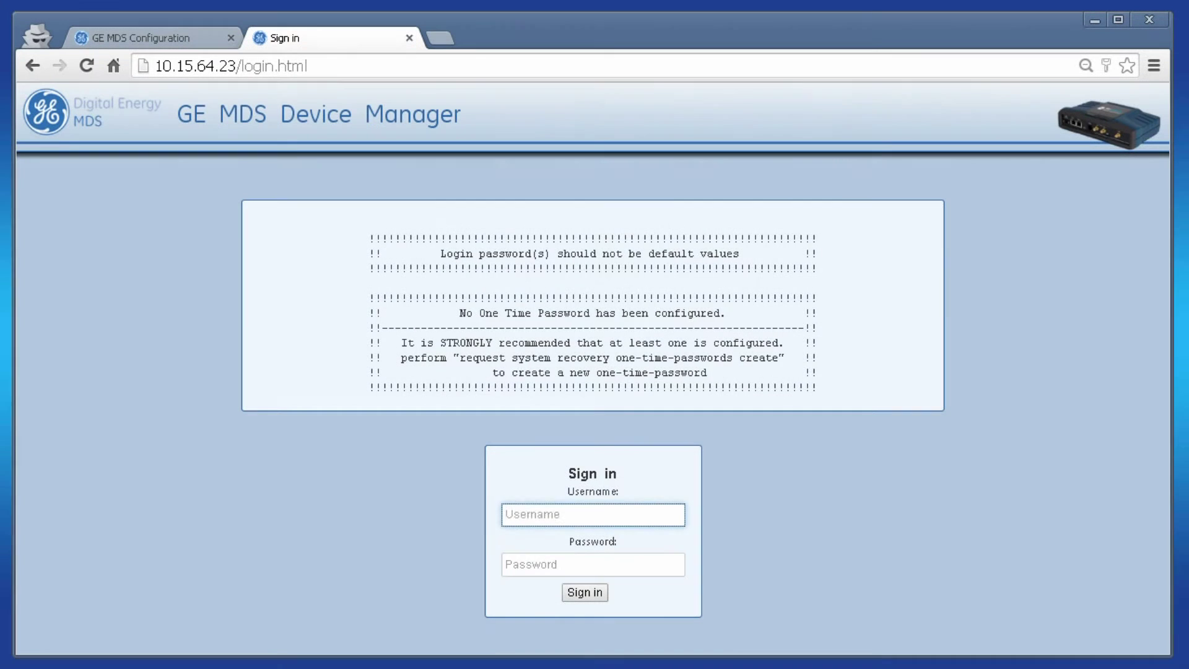
pyautogui.press('Tab')
pyautogui.write('a')
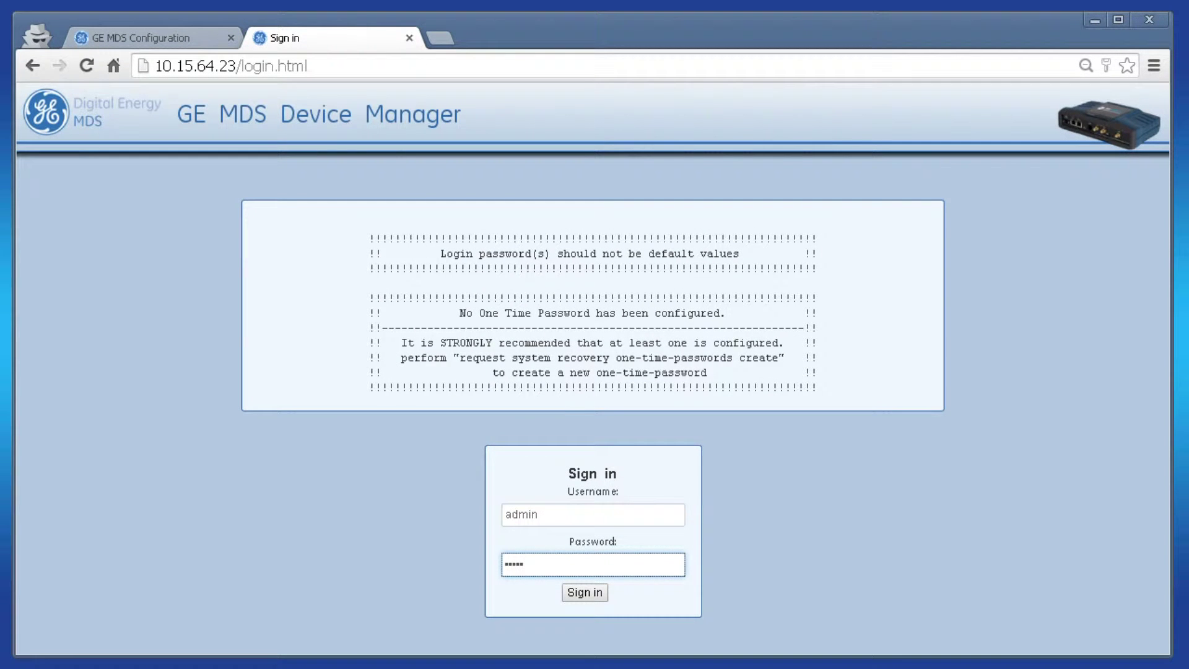
pyautogui.press('Return')
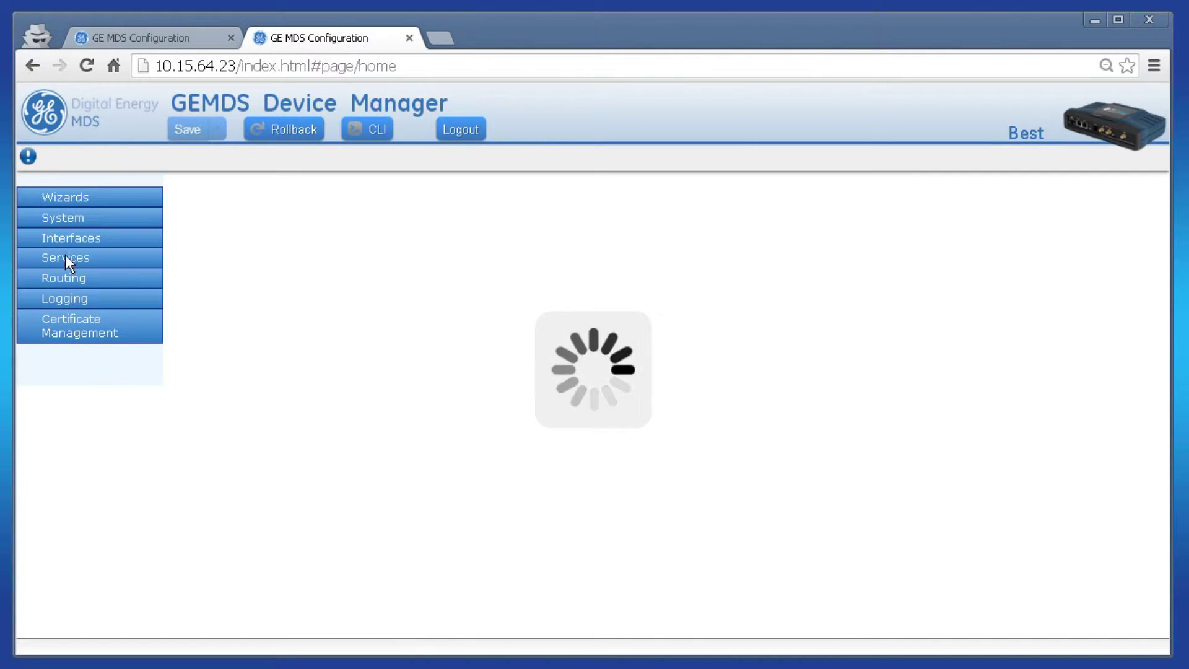
pyautogui.click(63, 262)
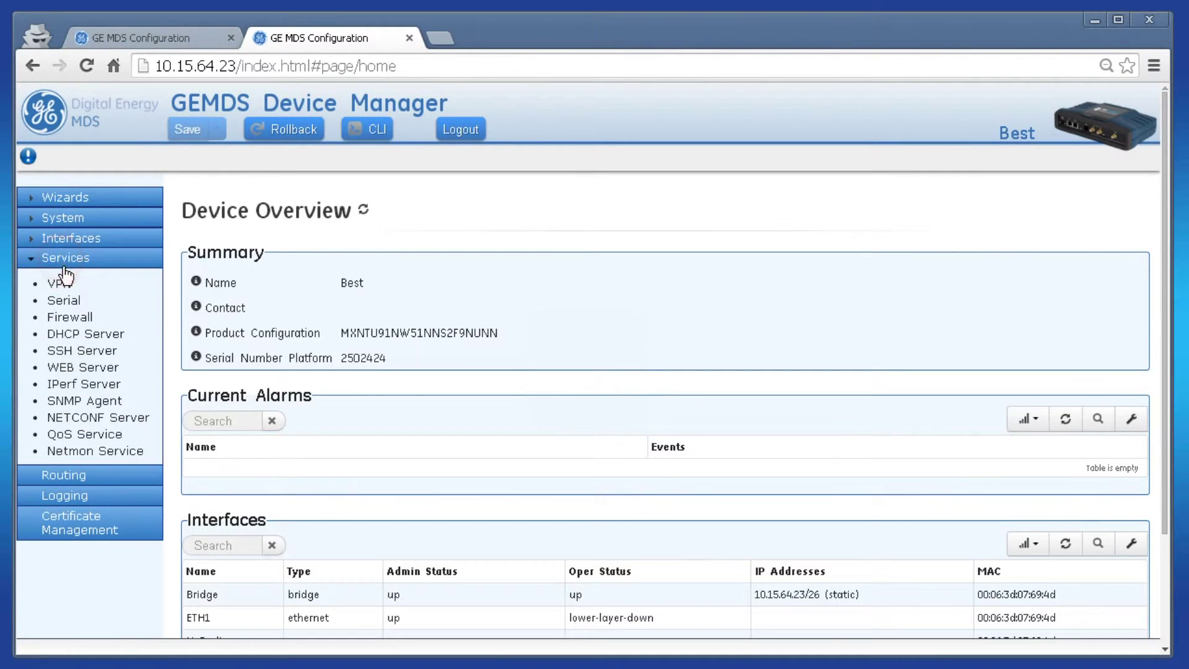
pyautogui.click(64, 300)
# Add a new terminal server on COM1 in Best's Basic Config
pyautogui.click(282, 232)
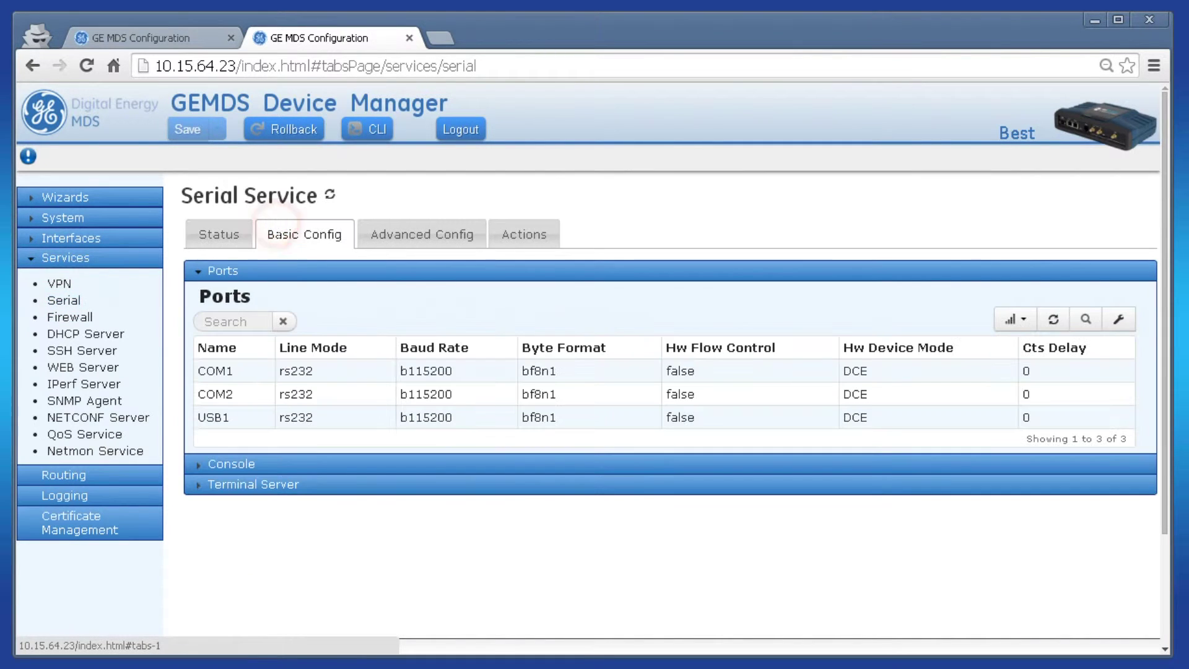
pyautogui.click(258, 486)
pyautogui.click(644, 538)
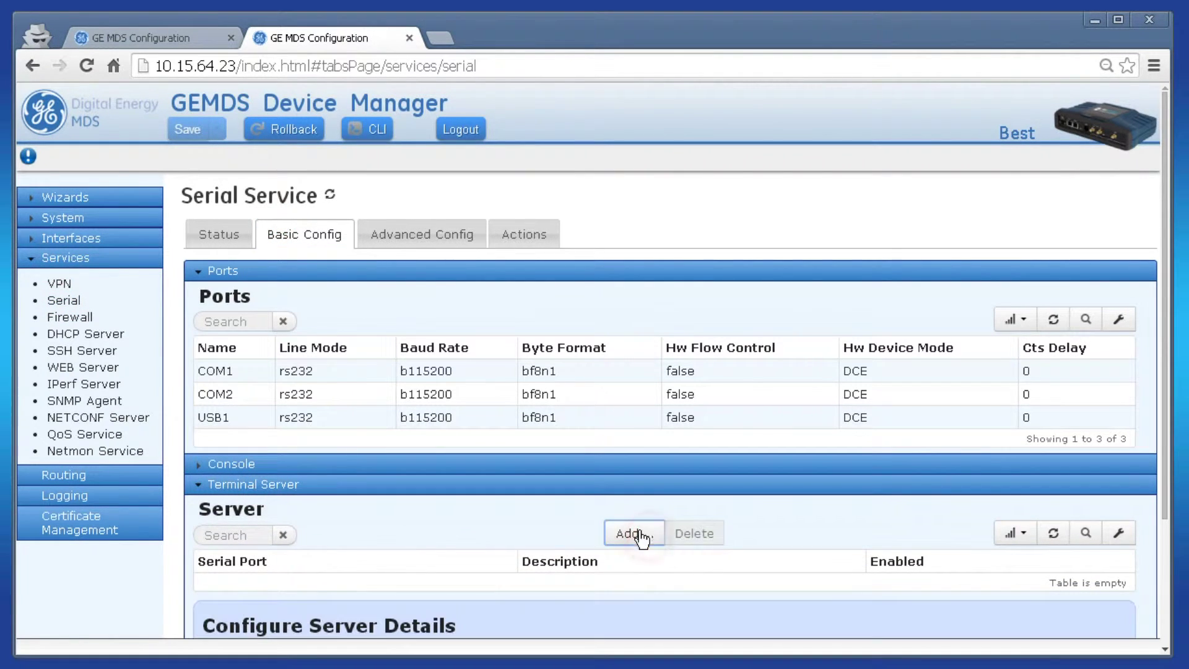
pyautogui.scroll(-3, 267, 377)
pyautogui.click(579, 490)
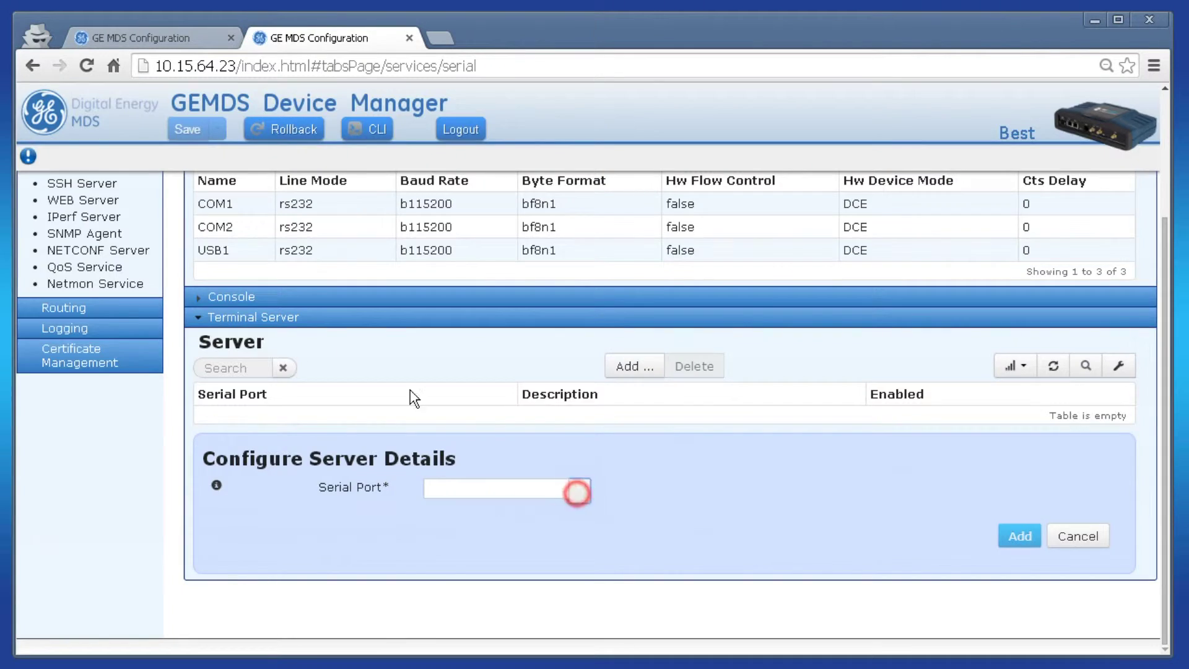
pyautogui.click(154, 277)
pyautogui.click(123, 616)
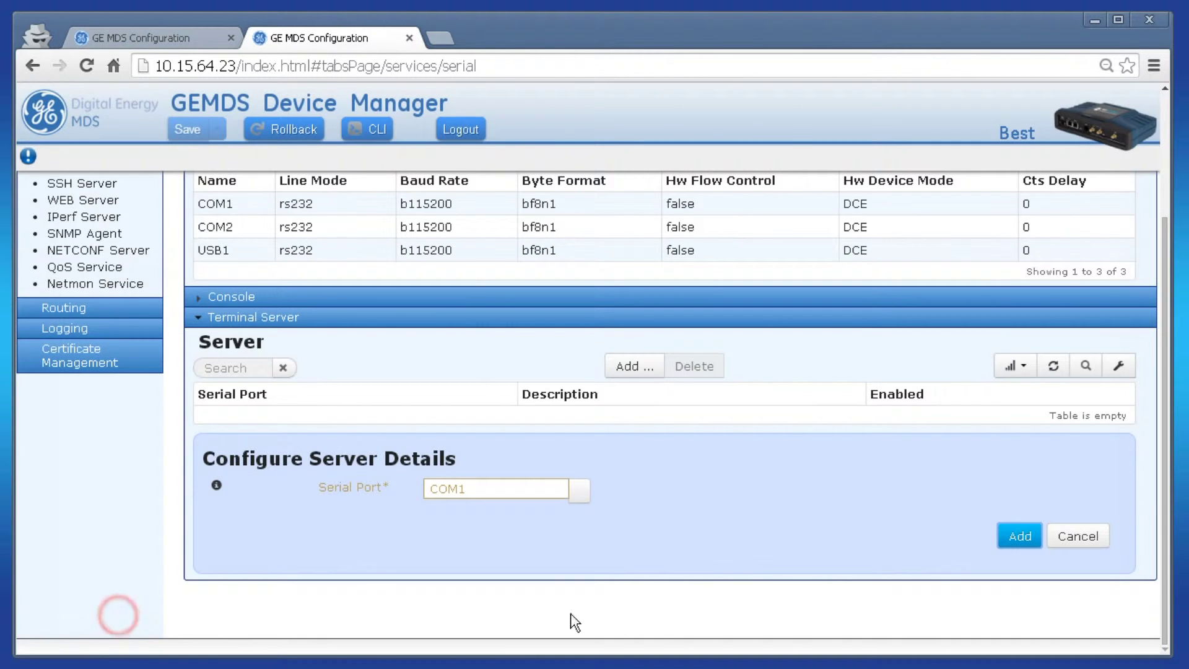
pyautogui.click(1018, 541)
# Set the COM1 server to UDP, enabled, in Multipoint to Point mode
pyautogui.scroll(-1, 724, 532)
pyautogui.click(223, 550)
pyautogui.click(241, 623)
pyautogui.click(227, 572)
pyautogui.scroll(-2, 273, 576)
pyautogui.click(491, 482)
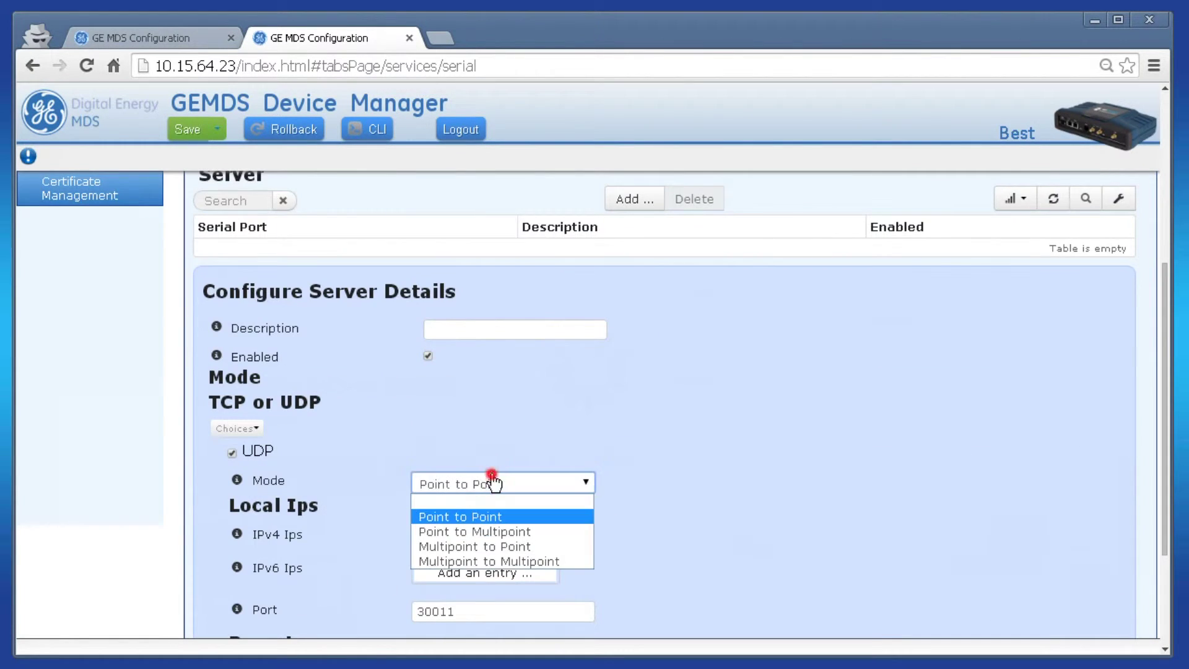
pyautogui.click(486, 546)
pyautogui.scroll(-2, 741, 529)
pyautogui.scroll(-1, 742, 531)
# Set remote 10.15.64.21 port 30012 and multicast 224.1.0.15 port 30011
pyautogui.click(498, 469)
pyautogui.write('10.15.6')
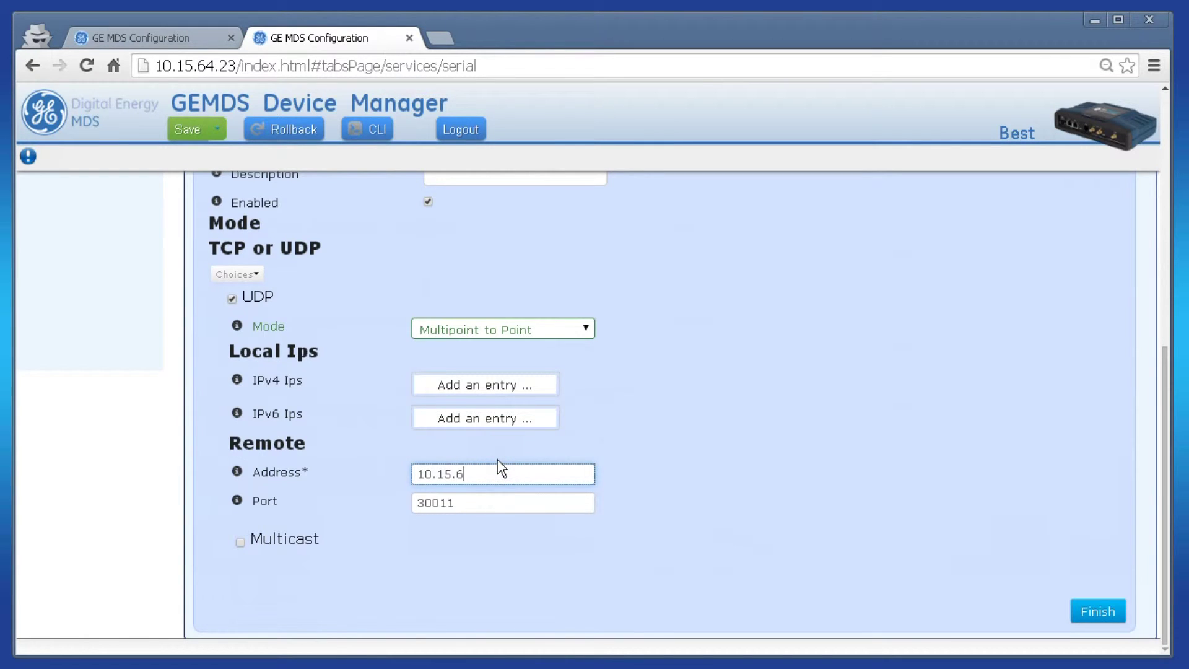
pyautogui.write('4.21')
pyautogui.click(446, 503)
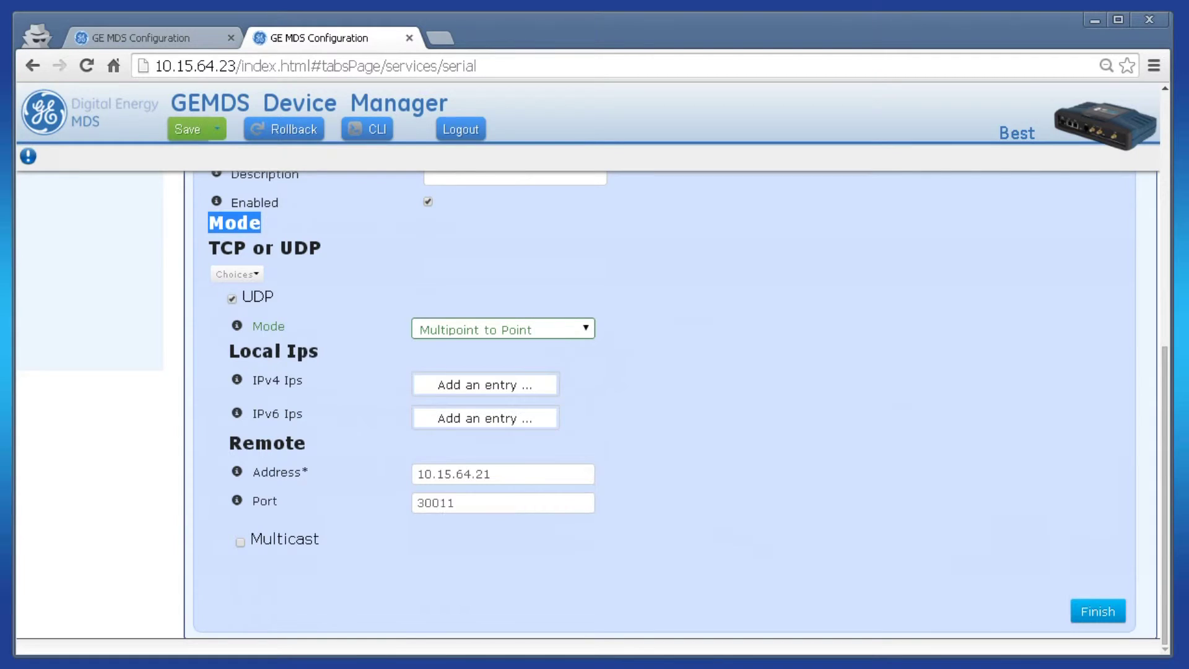
pyautogui.click(445, 501)
pyautogui.click(241, 542)
pyautogui.scroll(-6, 528, 528)
pyautogui.click(474, 493)
pyautogui.write('224.1.0.15')
pyautogui.click(462, 526)
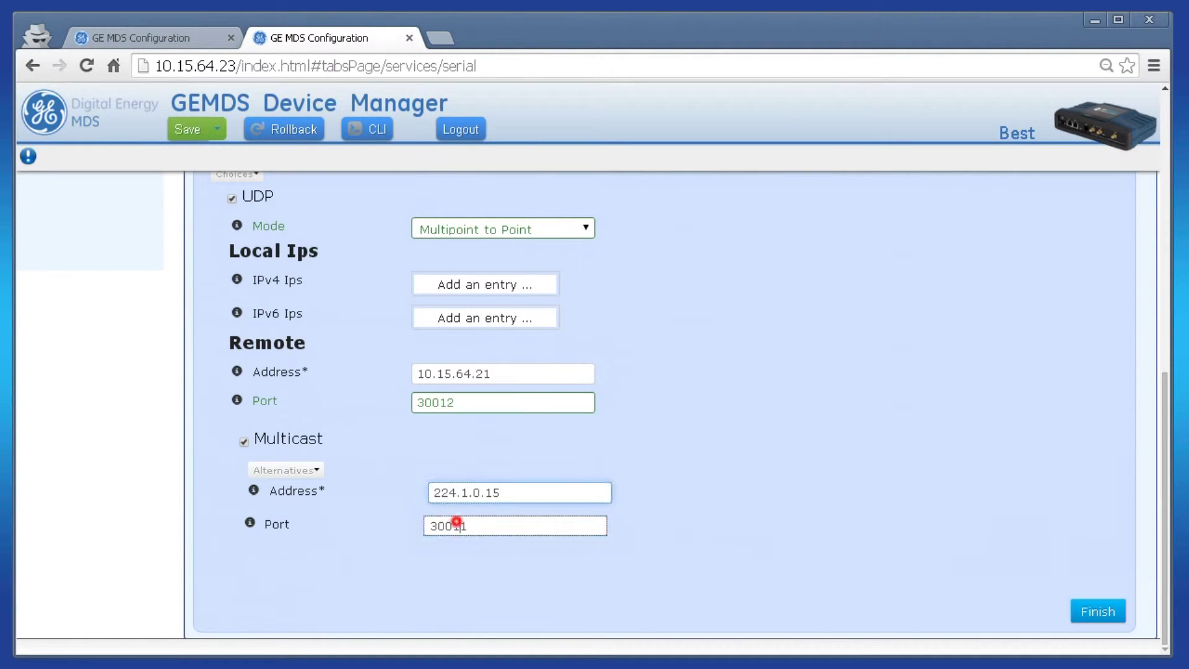
pyautogui.write('1')
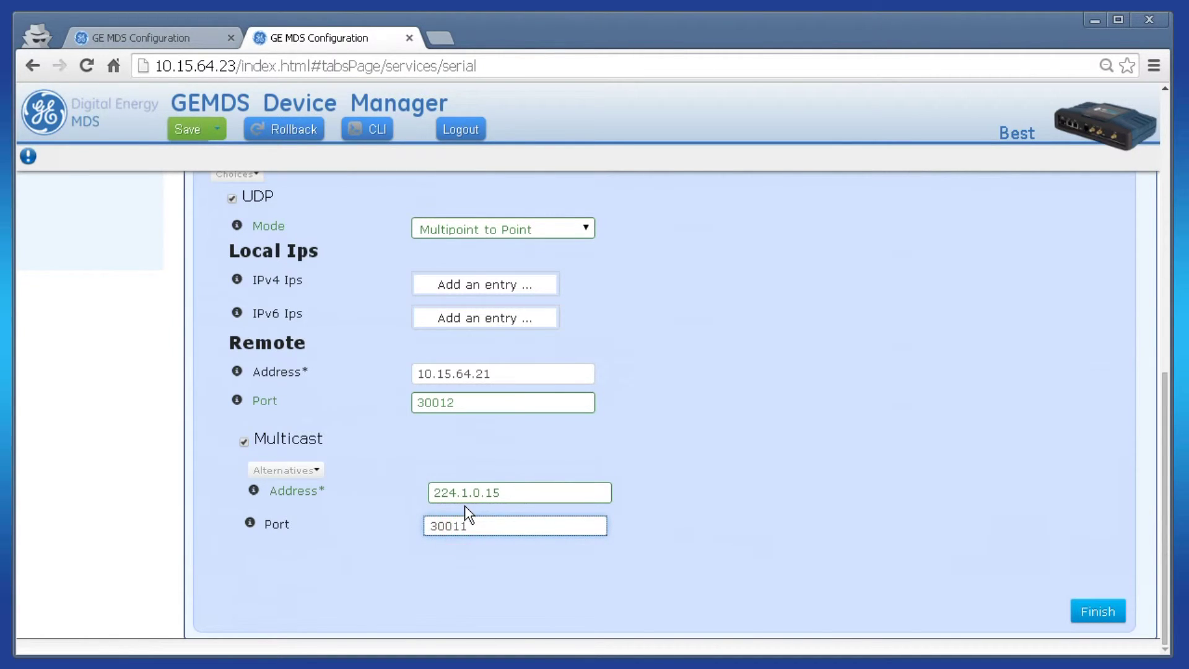
# Finish the wizard and save Best's configuration, confirming the Save changes dialog
pyautogui.click(1109, 609)
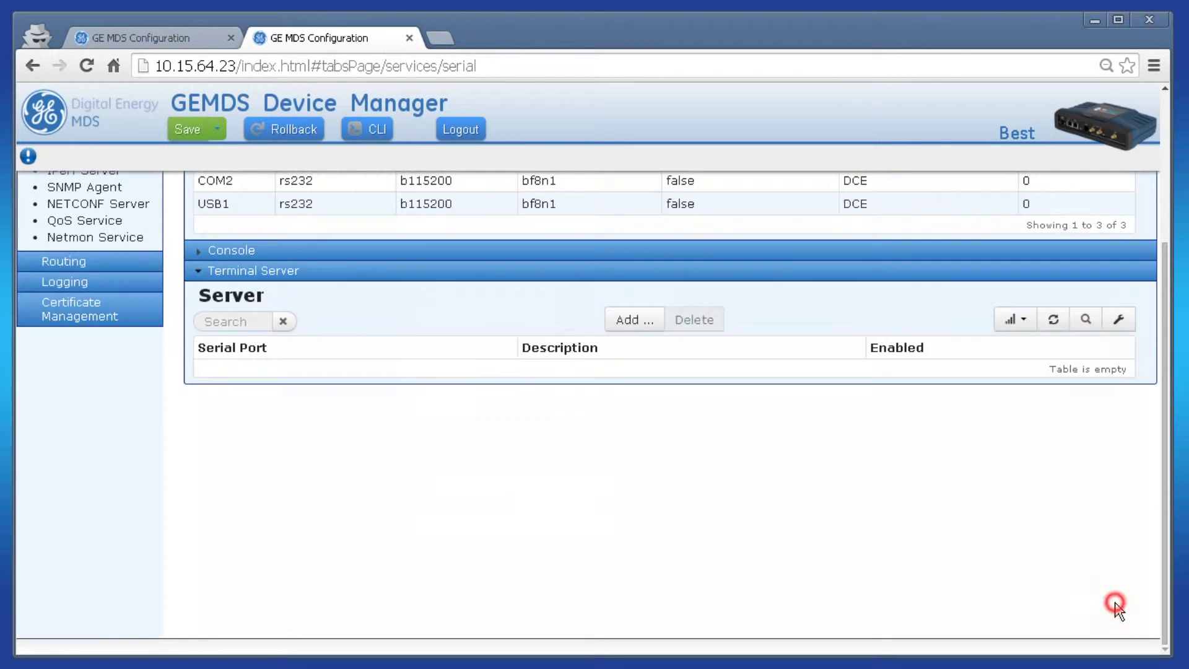
pyautogui.click(179, 129)
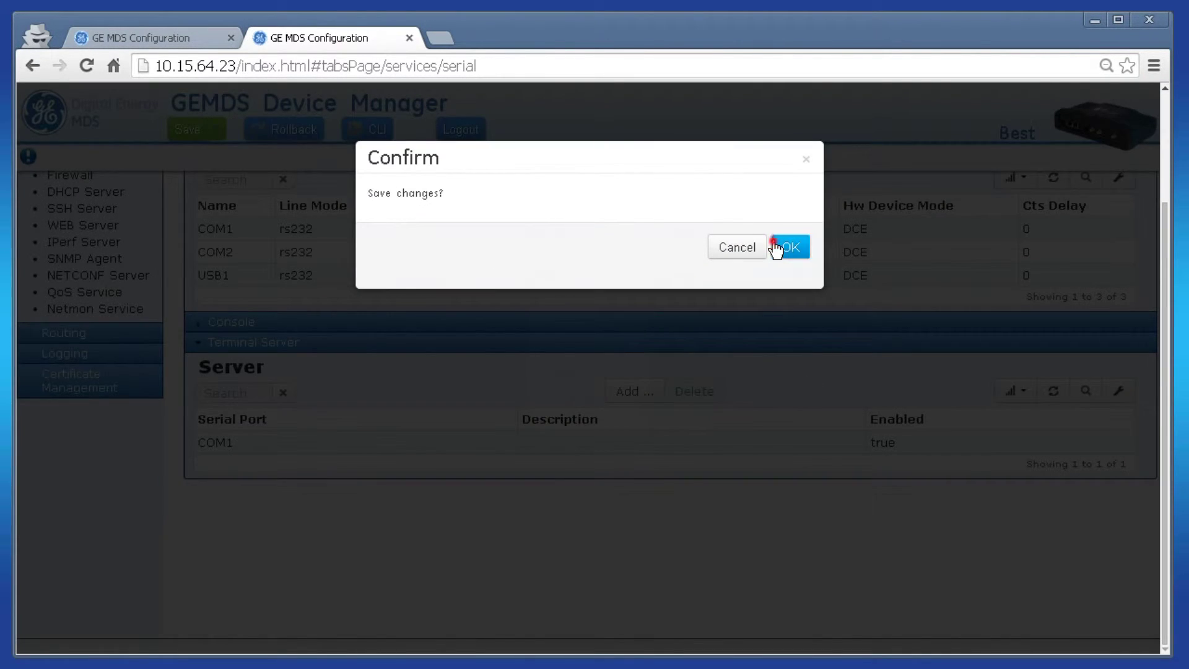
pyautogui.click(776, 248)
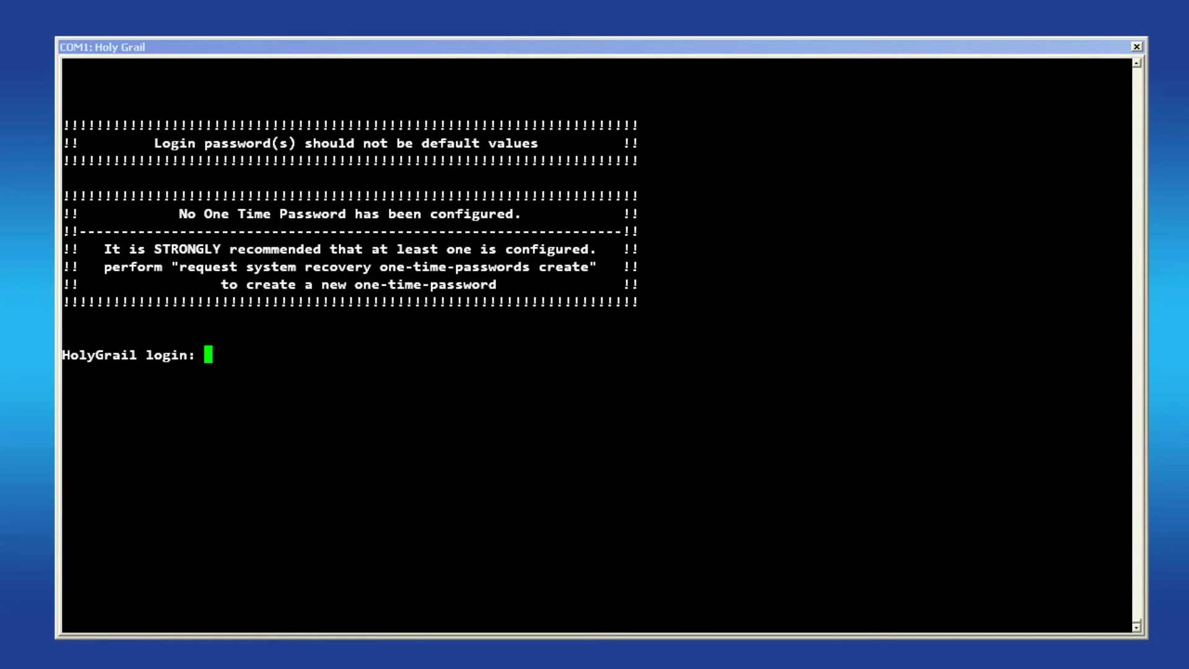
# Log in to the HolyGrail CLI as admin and enter configure mode
pyautogui.write('admin')
pyautogui.press('Return')
pyautogui.press('Return')
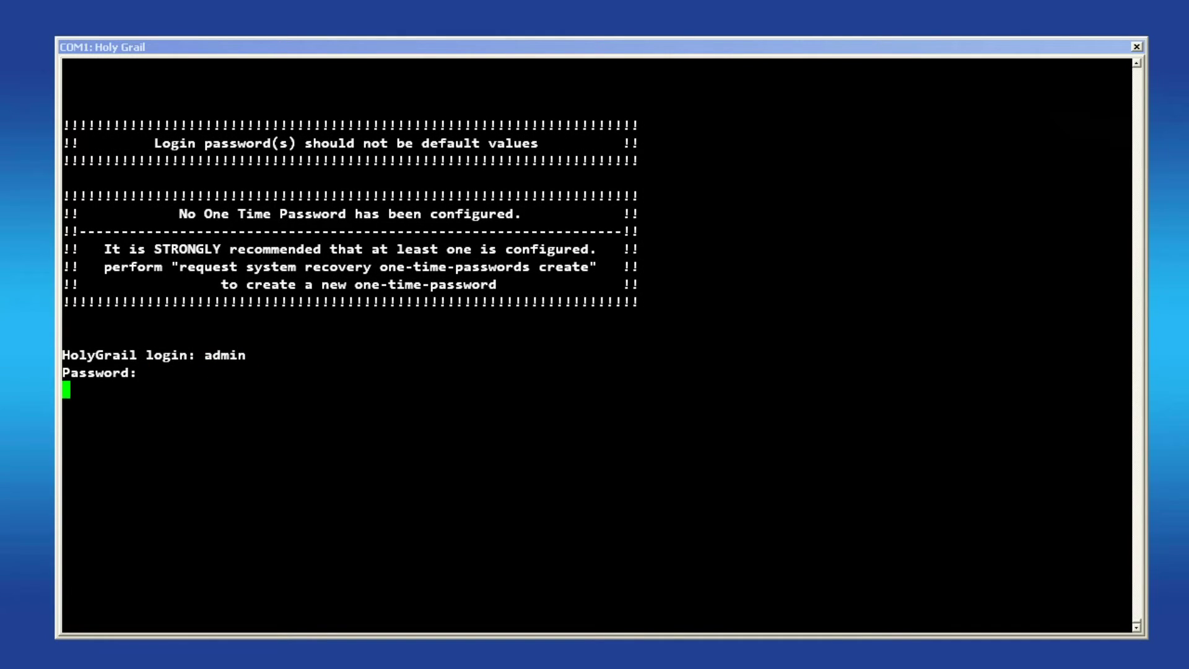
pyautogui.write('configure')
pyautogui.press('Return')
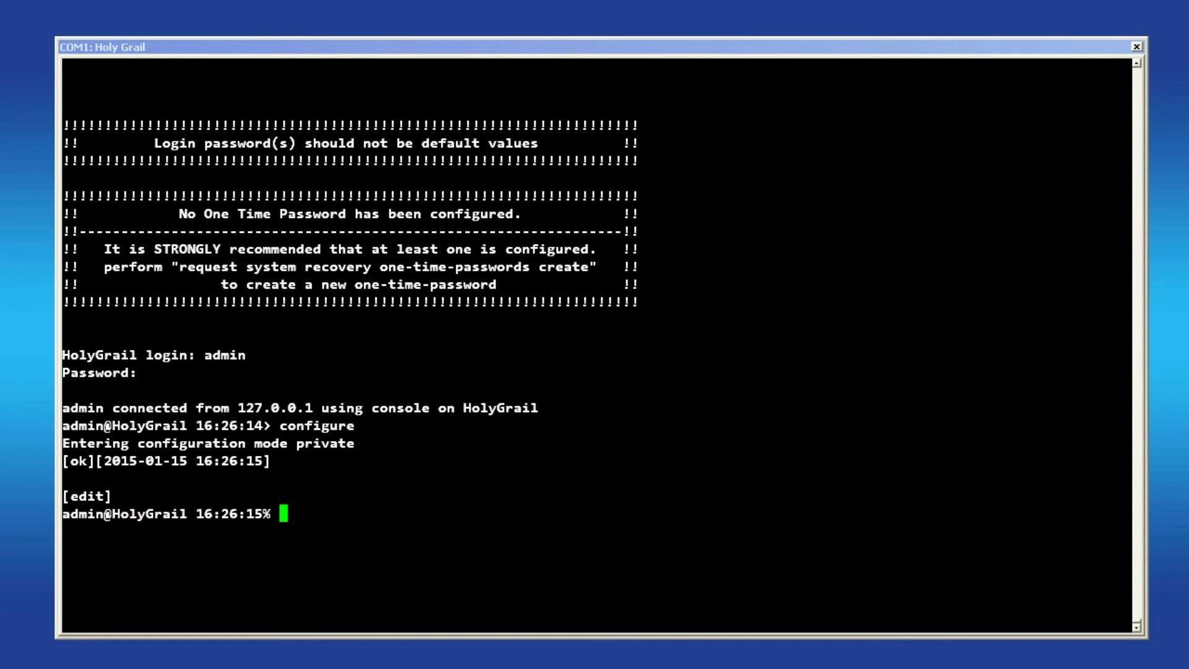
# Set COM1 to UDP point-to-multipoint, port 30012, multicast 224.1.0.15:30013, and commit
pyautogui.write('set services serial terminal-server server COM1 mode udp mode point-to-multipoint port 30012 multicast address 224.1.0.15 port 30013')
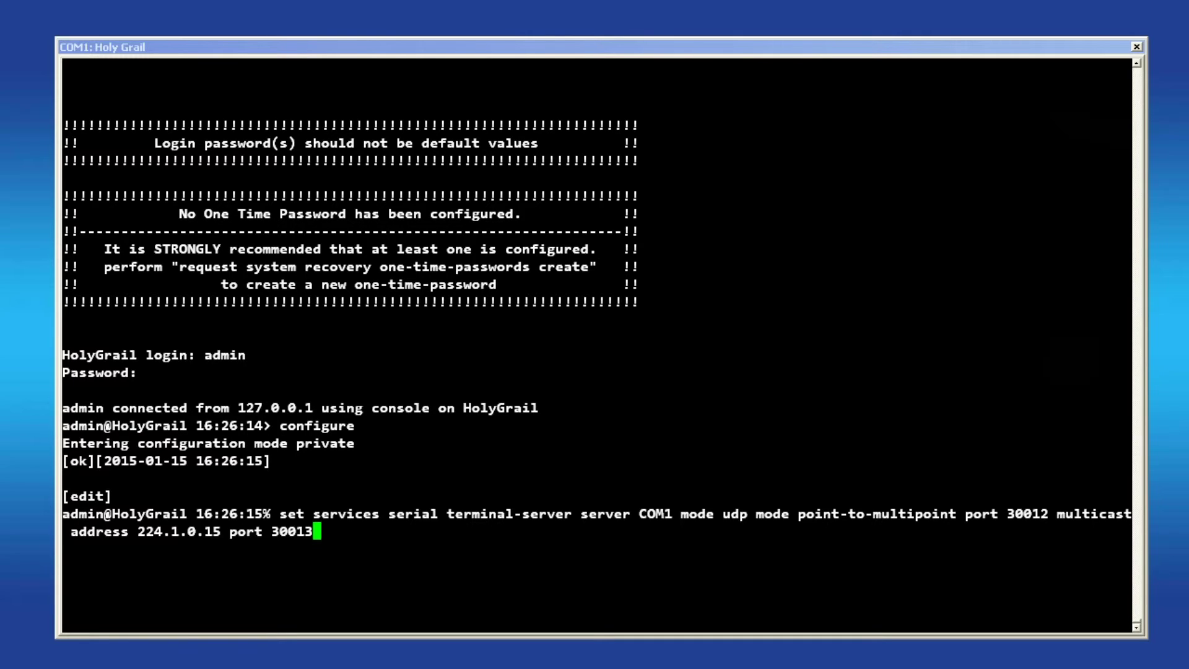
pyautogui.press('Return')
pyautogui.write('commit')
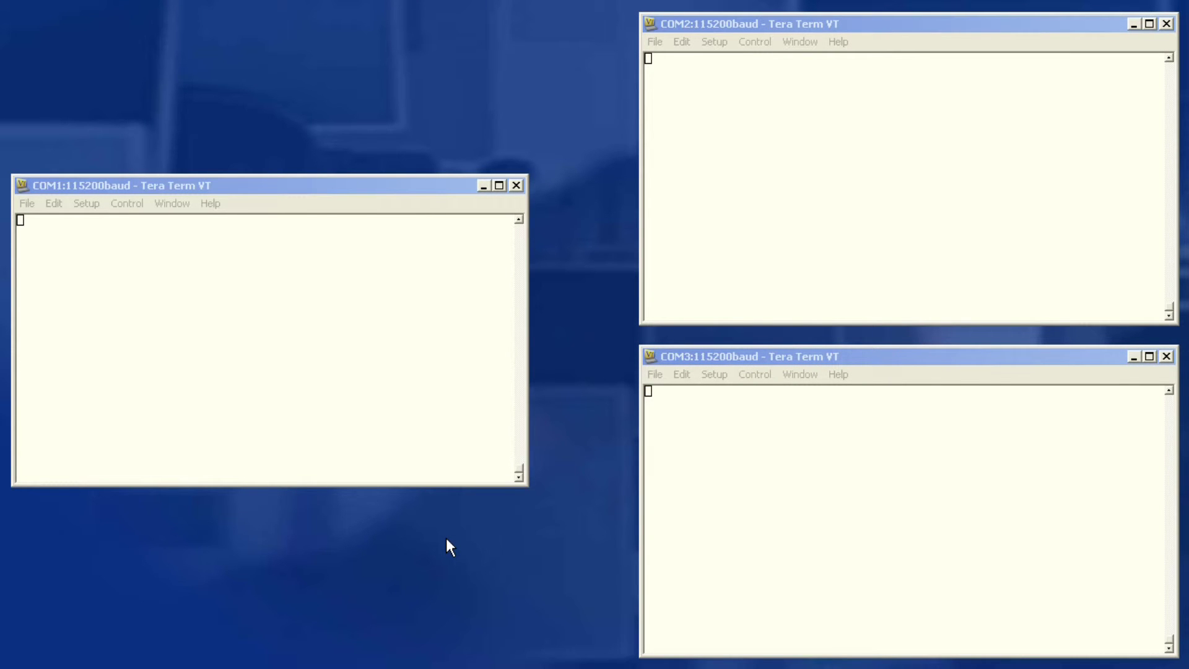
# Type test text in the COM1, COM2 and COM3 Tera Term windows to check multicast delivery
pyautogui.click(376, 409)
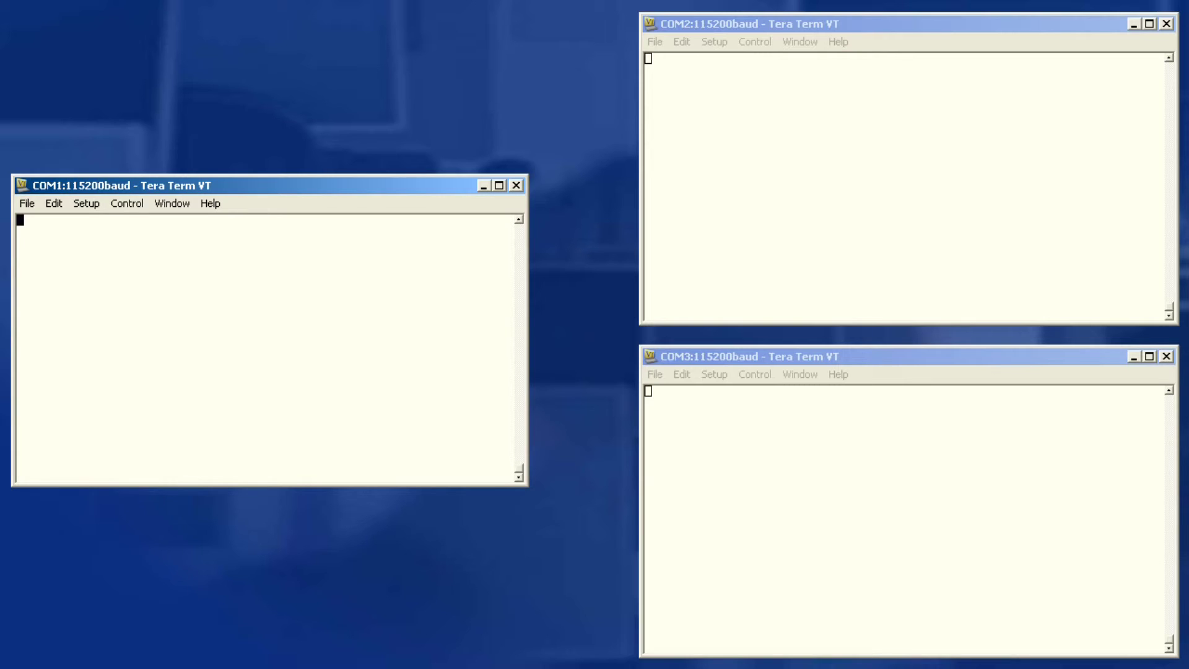
pyautogui.write('abcdefg')
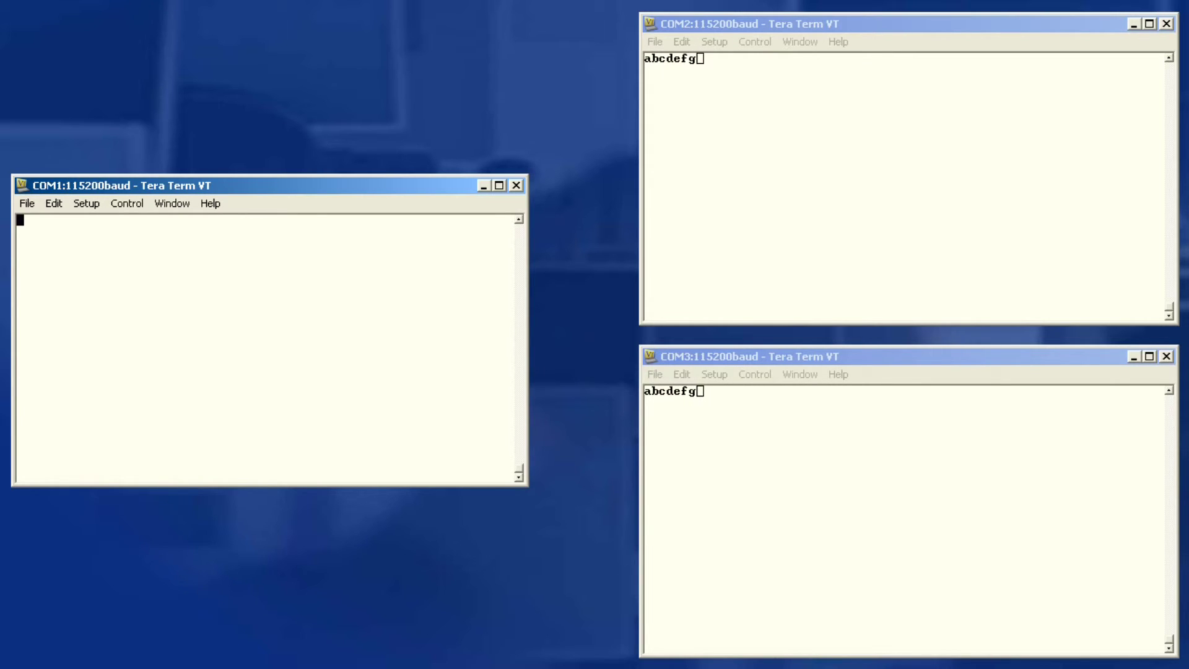
pyautogui.click(799, 148)
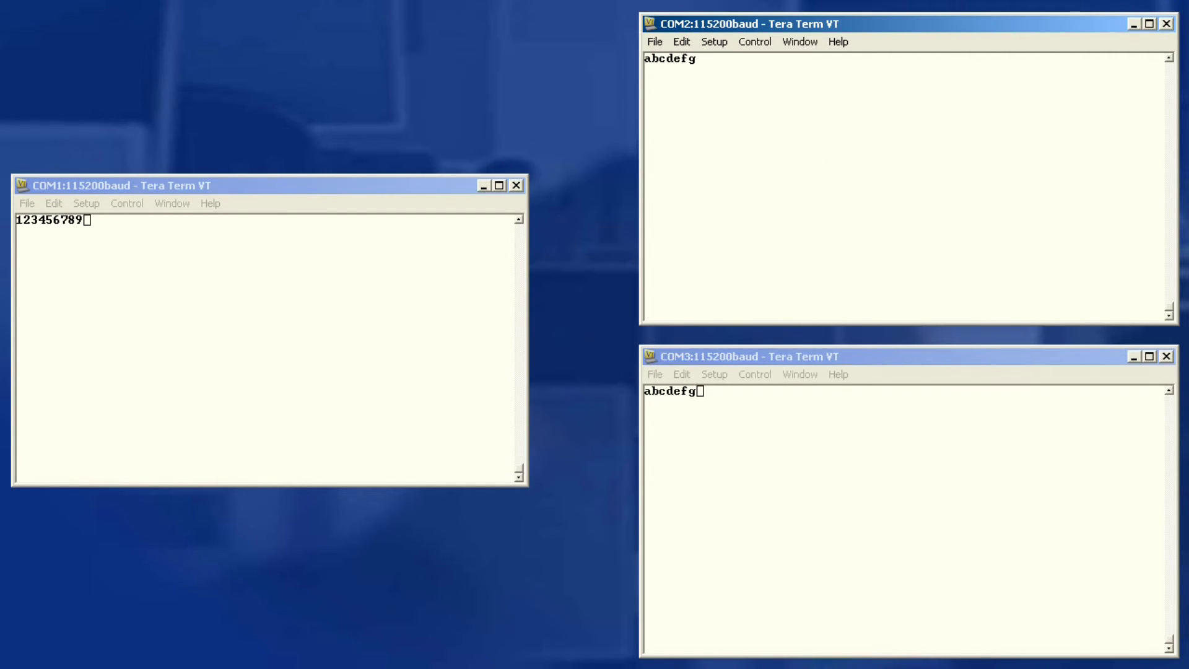
pyautogui.click(869, 524)
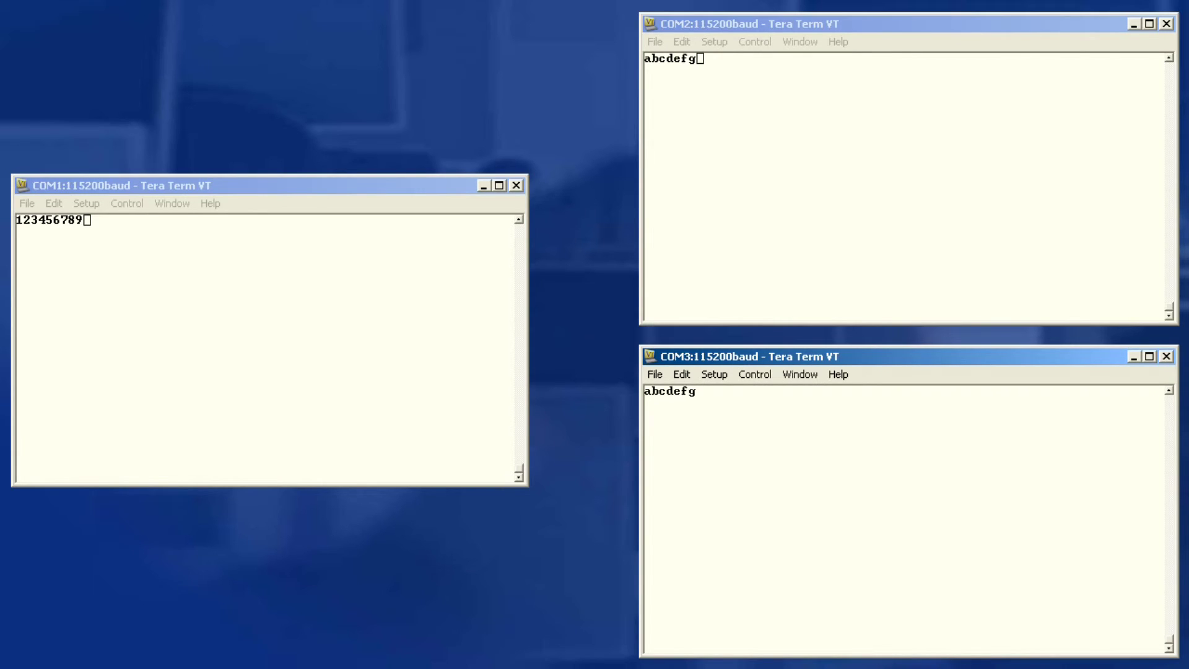
pyautogui.write('rt')
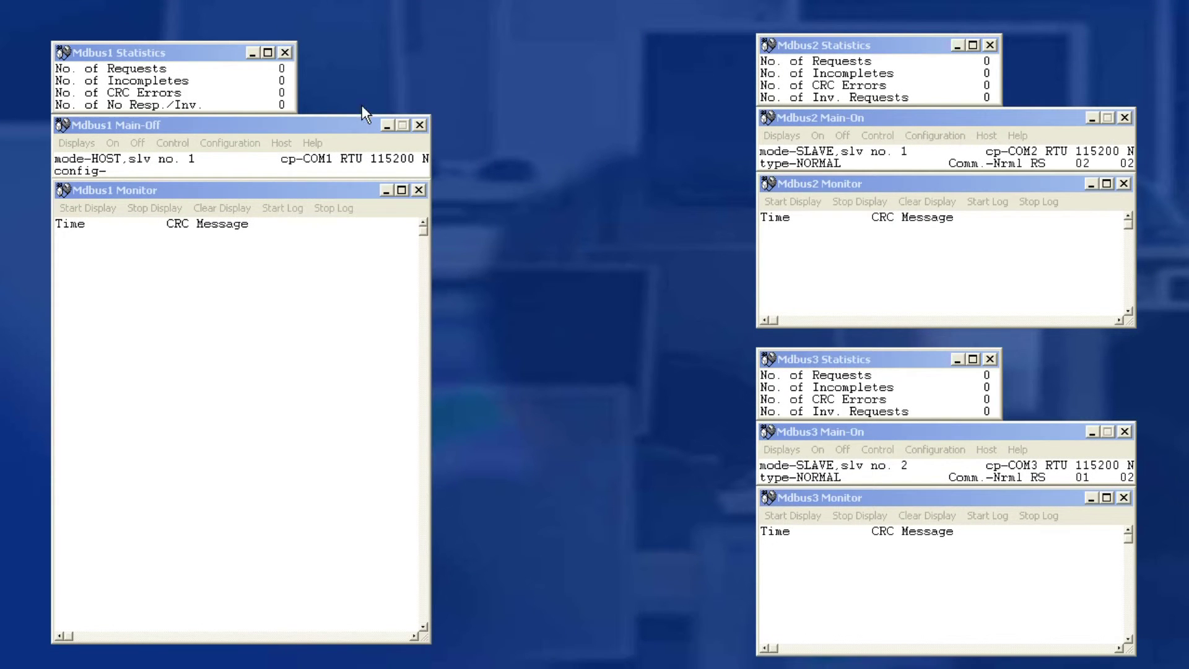
# Stop Mdbus2, set its Modbus slave number to 1, and turn it back on
pyautogui.click(191, 127)
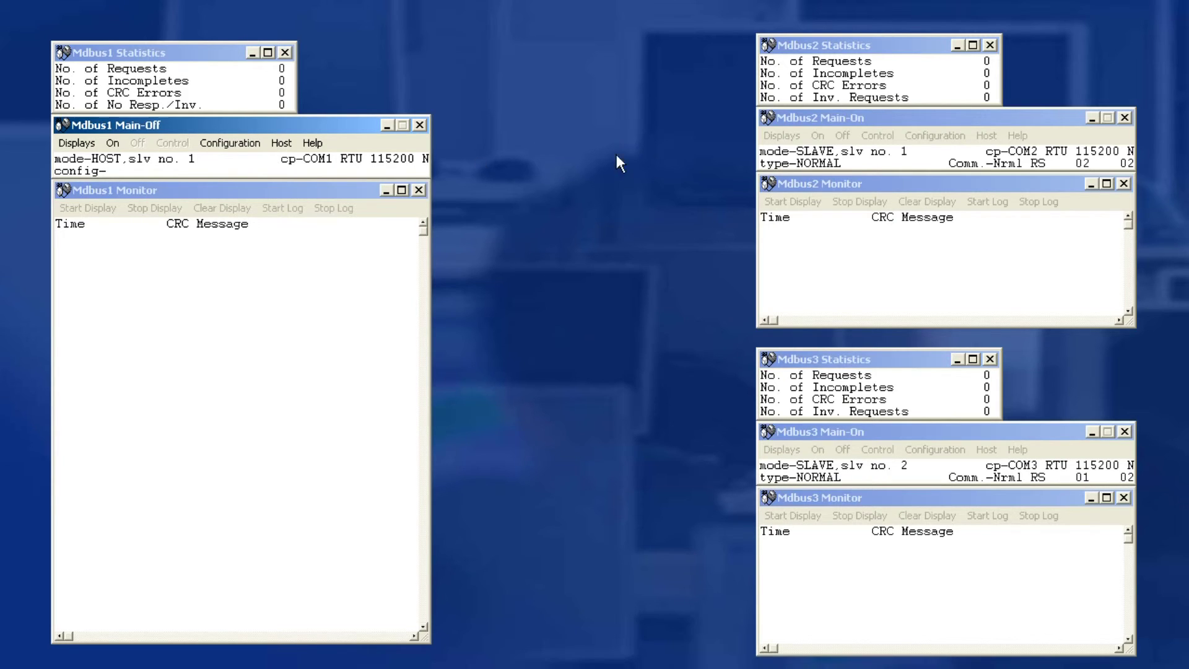
pyautogui.click(830, 134)
pyautogui.click(842, 136)
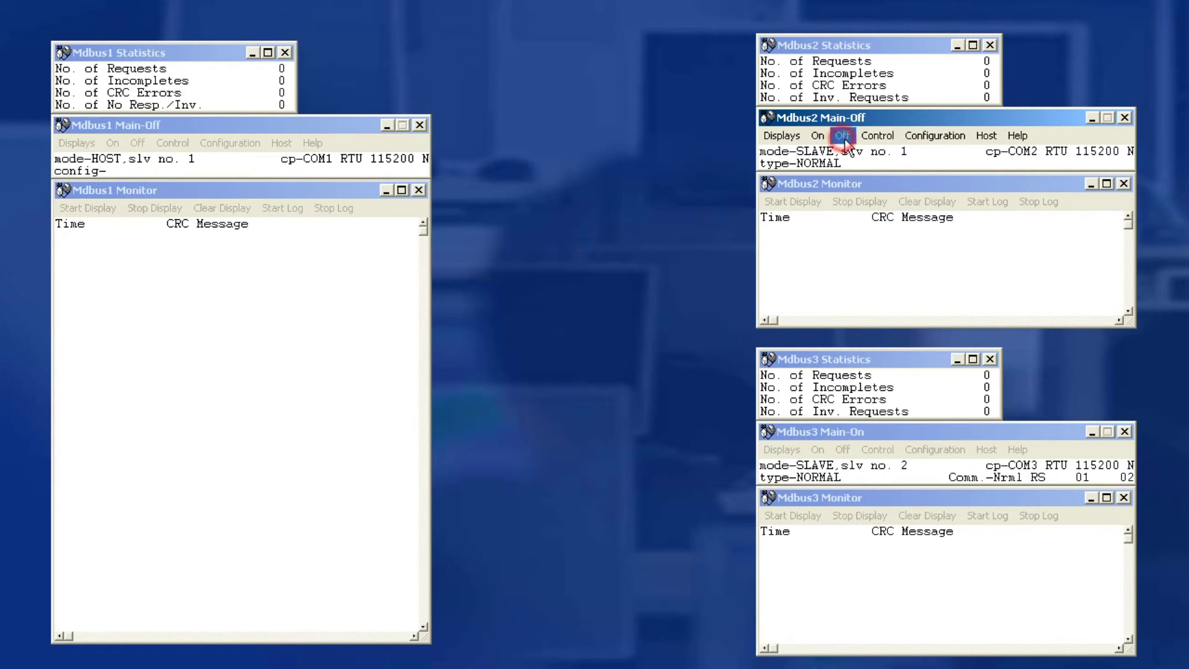
pyautogui.click(920, 136)
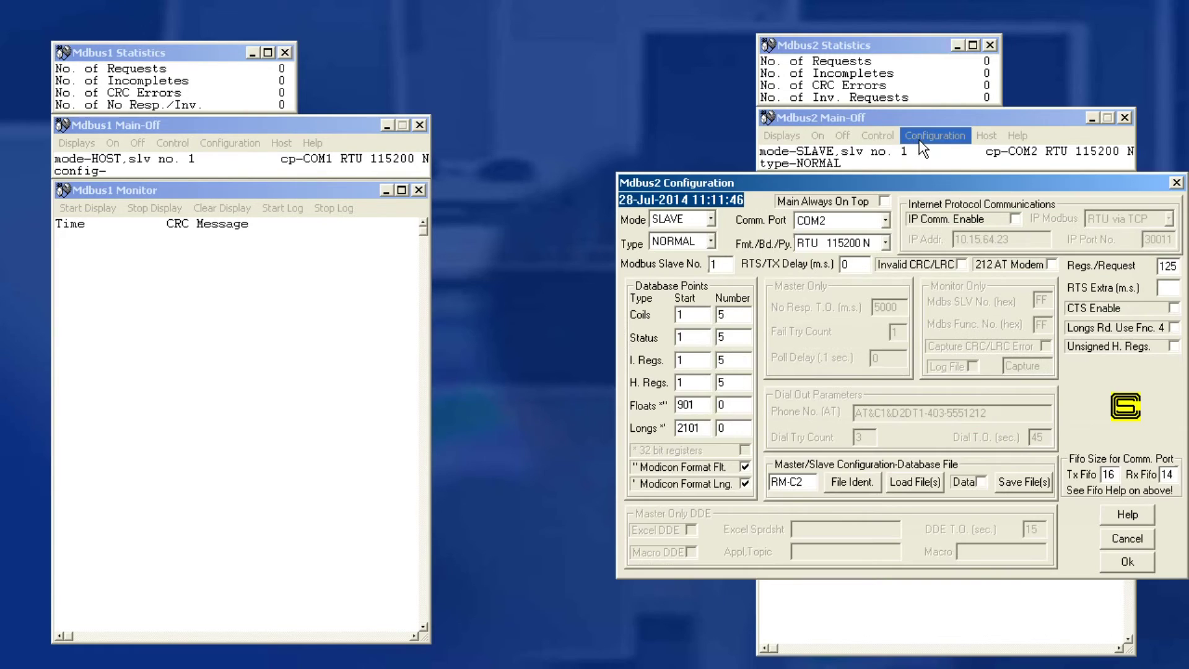
pyautogui.moveTo(843, 181); pyautogui.dragTo(771, 149)
pyautogui.doubleClick(639, 228)
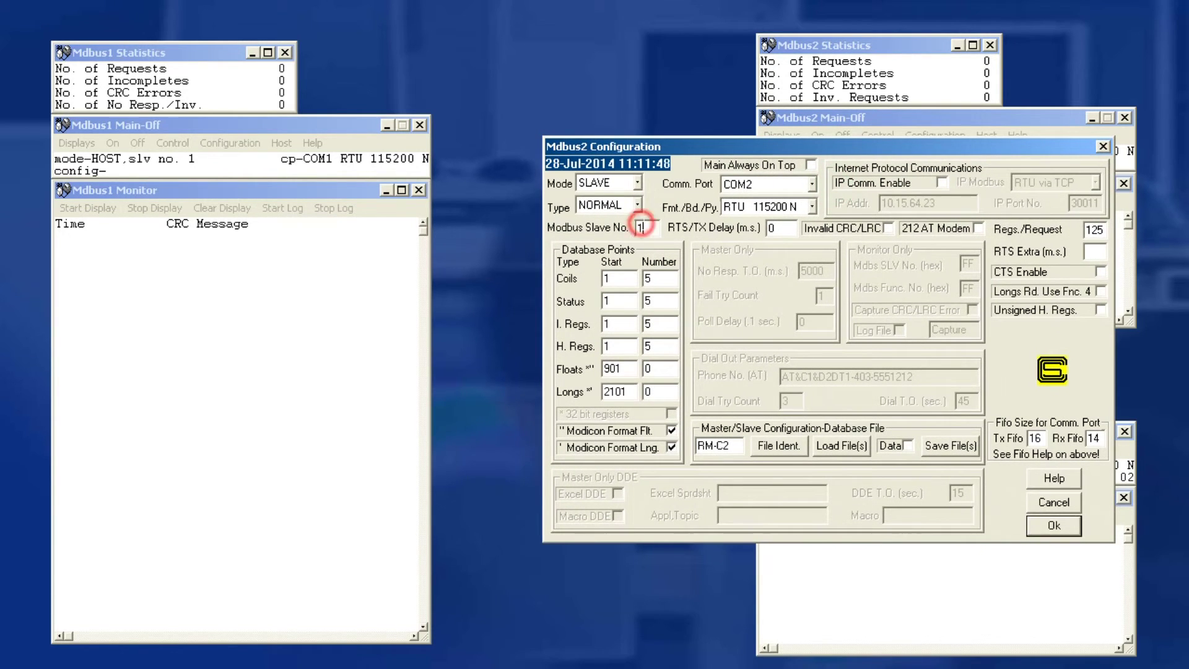
pyautogui.click(1054, 526)
pyautogui.click(817, 135)
# Stop Mdbus3, set its slave number to 2, and turn it back on
pyautogui.click(925, 432)
pyautogui.click(842, 449)
pyautogui.click(932, 450)
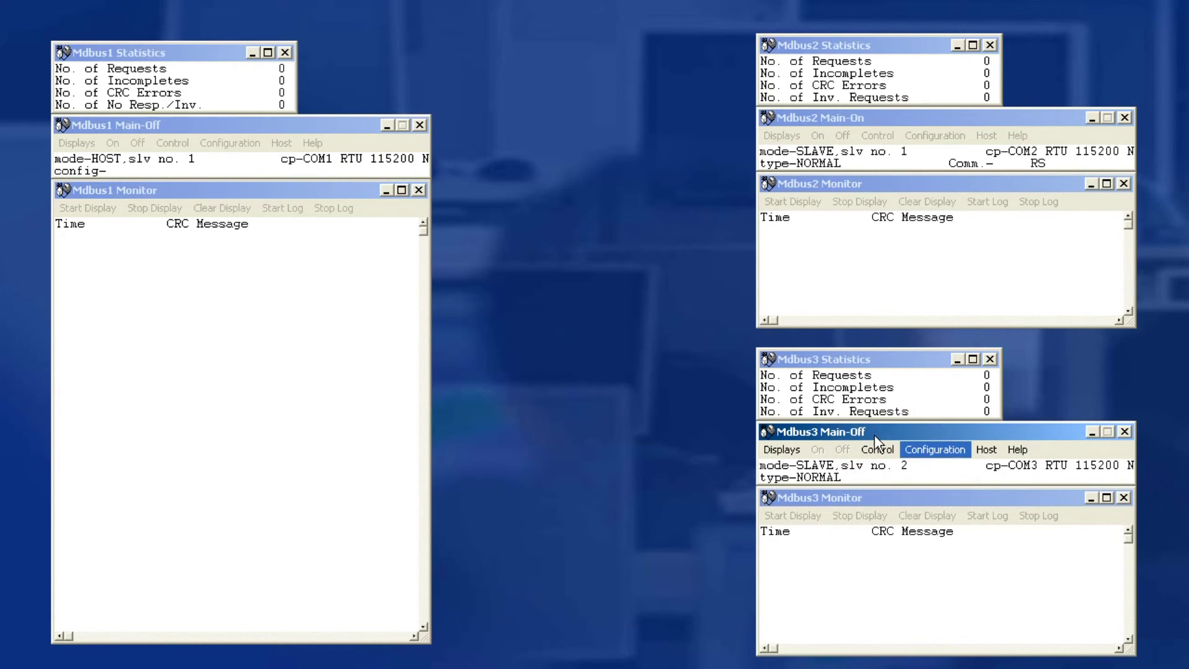
pyautogui.doubleClick(716, 421)
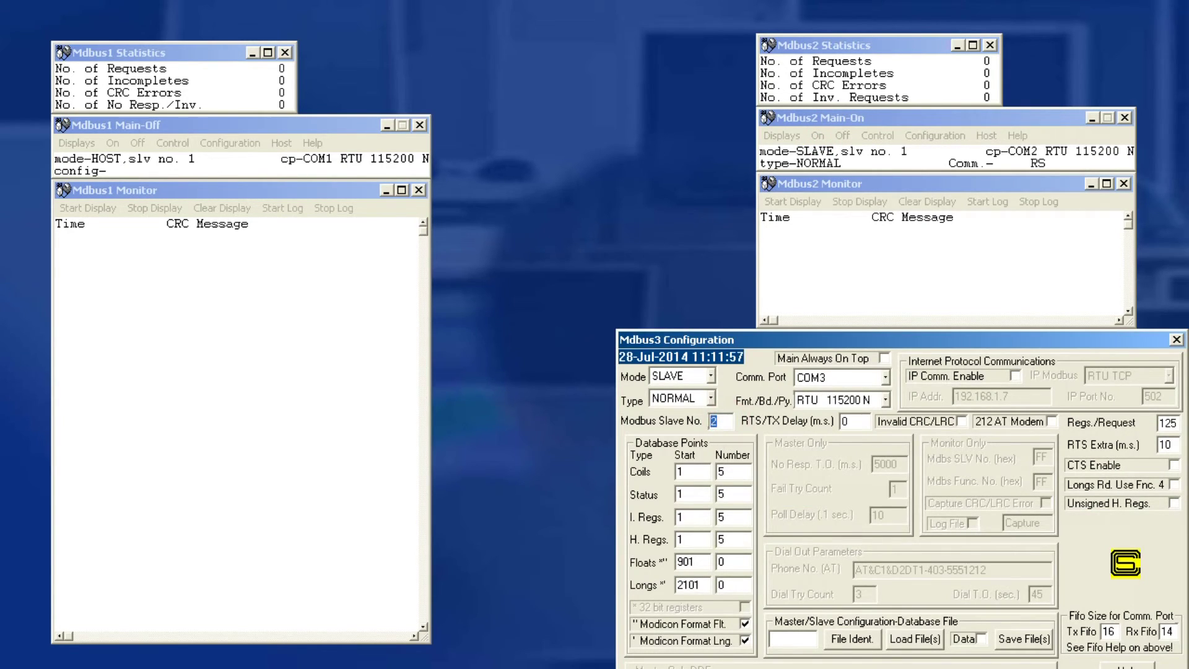
pyautogui.press('Return')
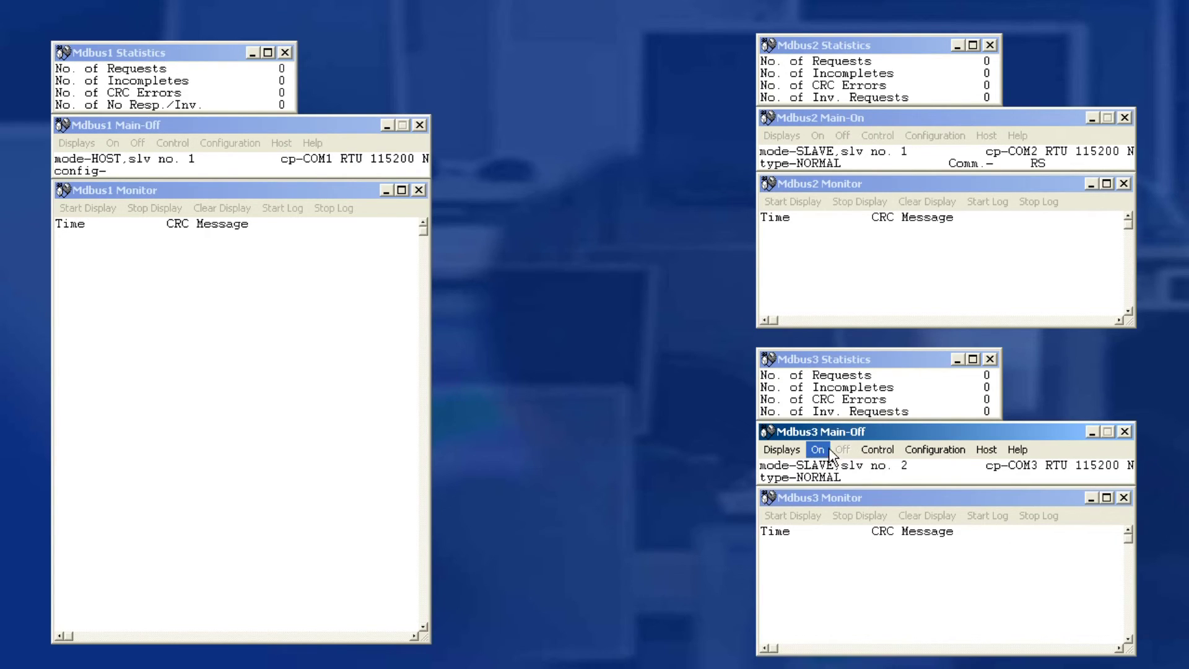
pyautogui.click(818, 450)
pyautogui.click(667, 260)
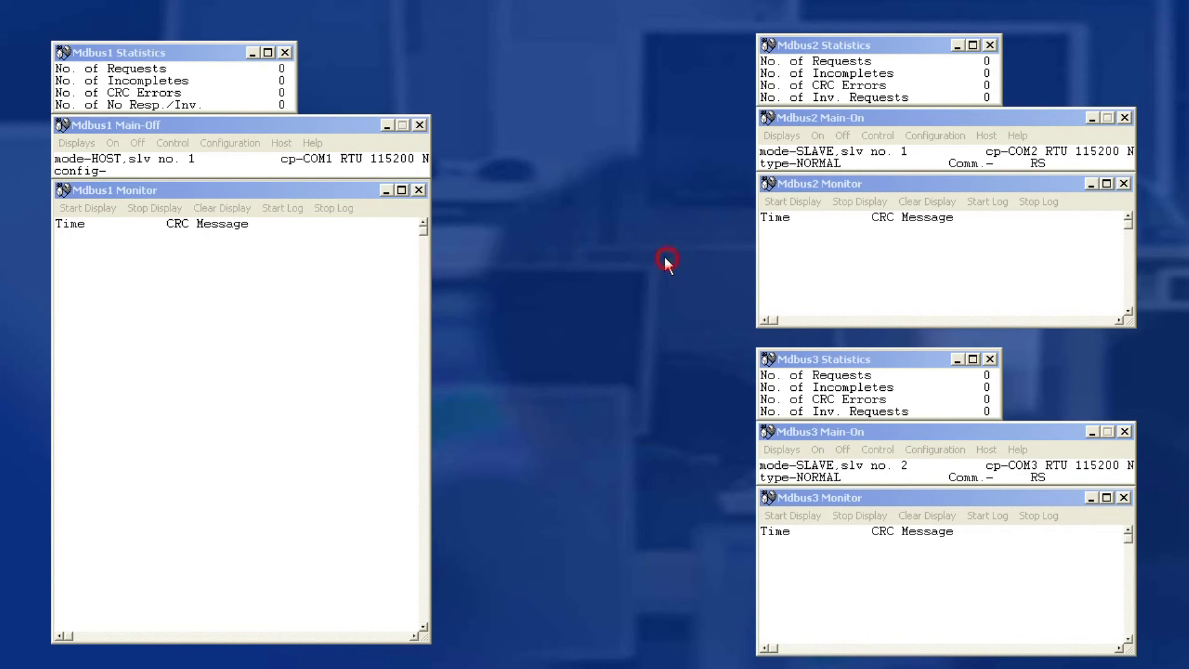
# Turn on the Mdbus1 host so it polls both slaves
pyautogui.click(164, 125)
pyautogui.click(113, 143)
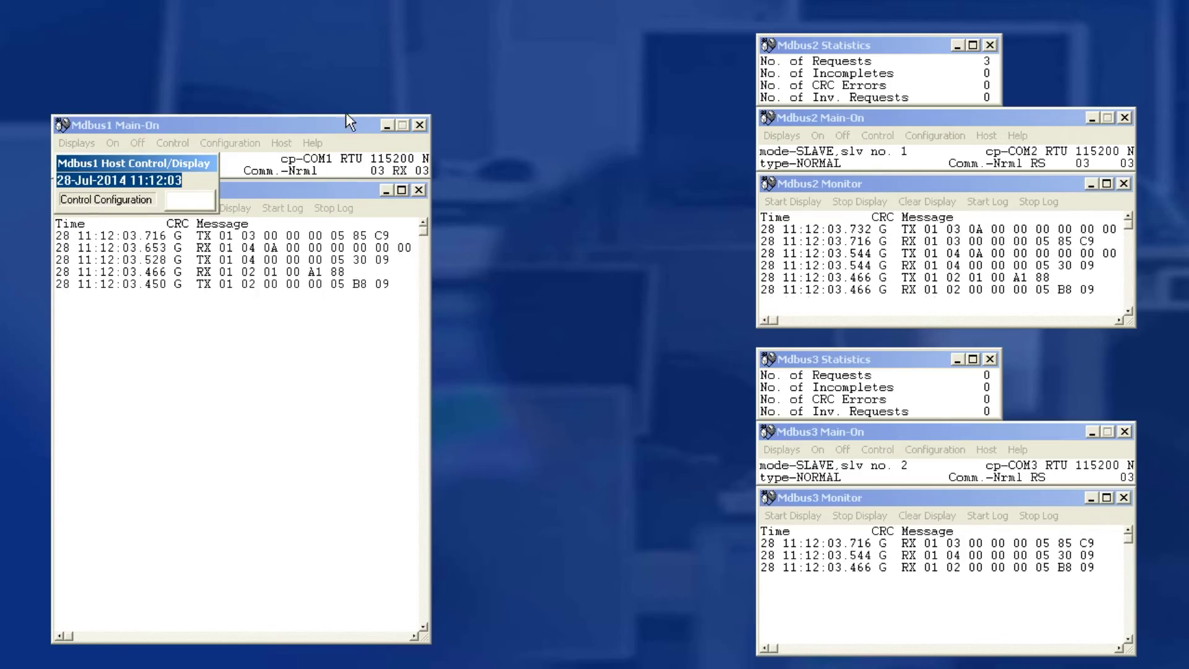
pyautogui.moveTo(182, 161); pyautogui.dragTo(179, 65)
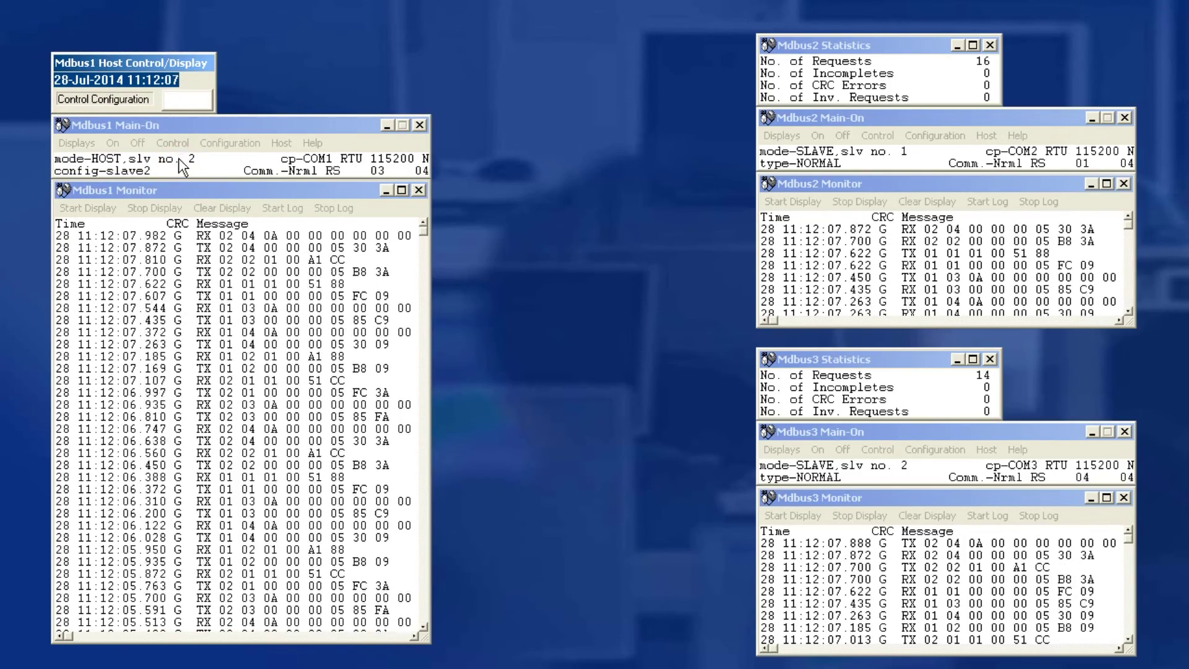